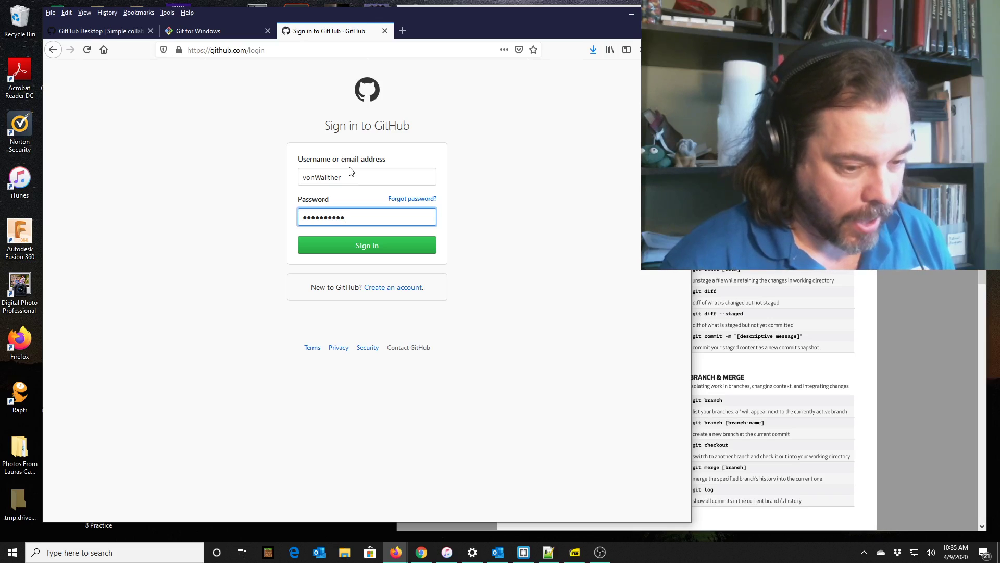
After the rejected GitHub sign-in, correct the misspelled username, re-enter the password and submit again.
text(**)
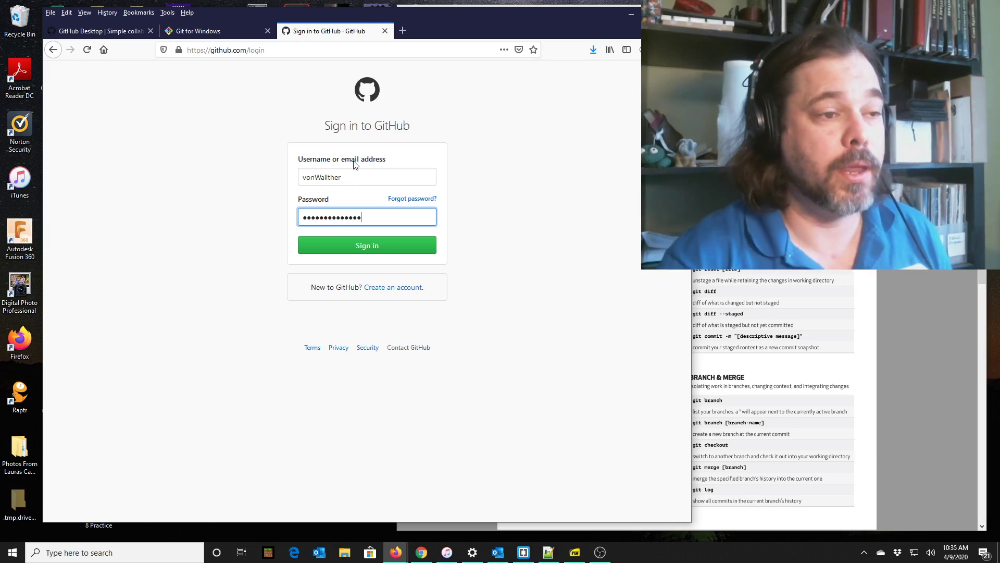
click(379, 248)
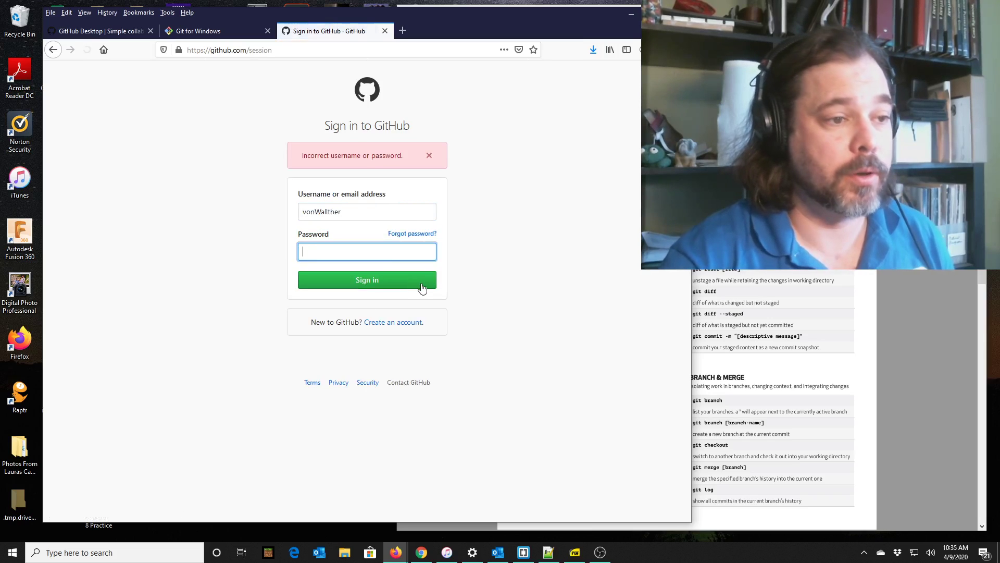
drag(360, 212, 292, 215)
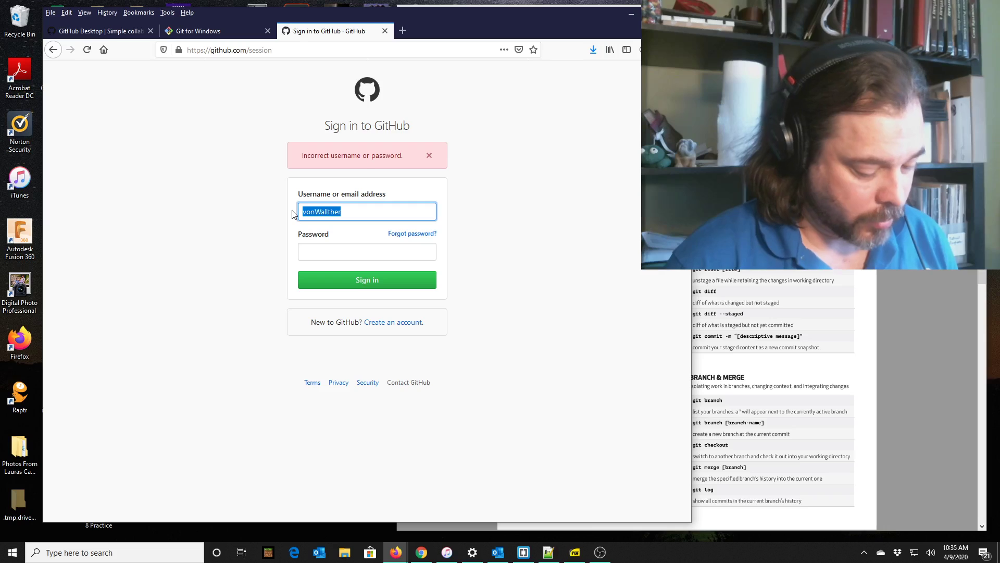
text(VonWalther)
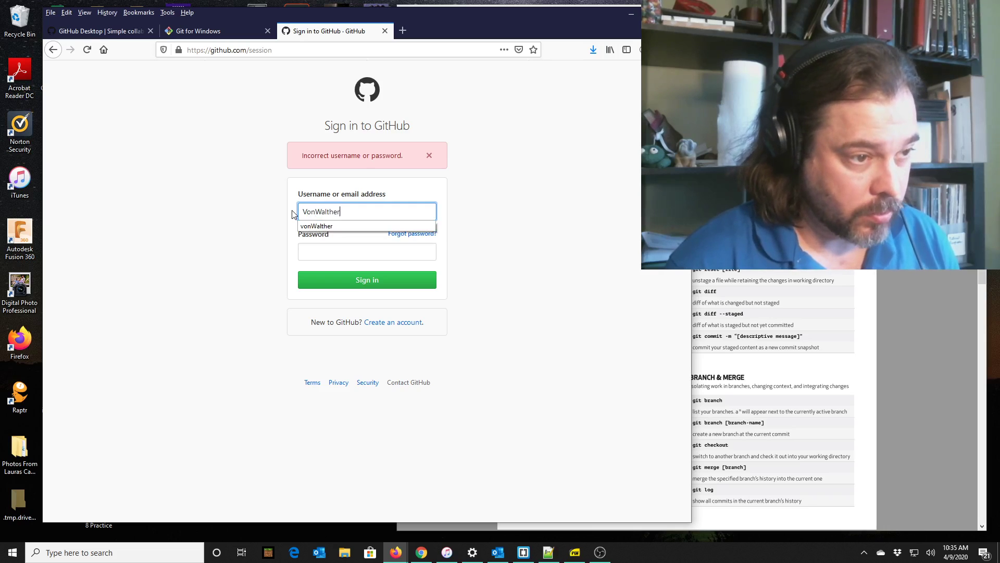
key(Tab)
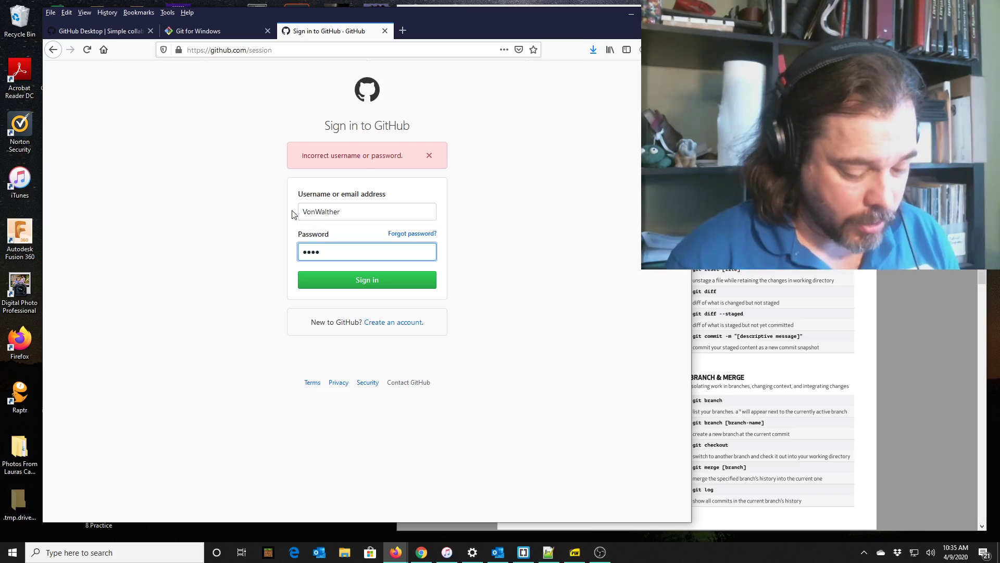
text(••••••)
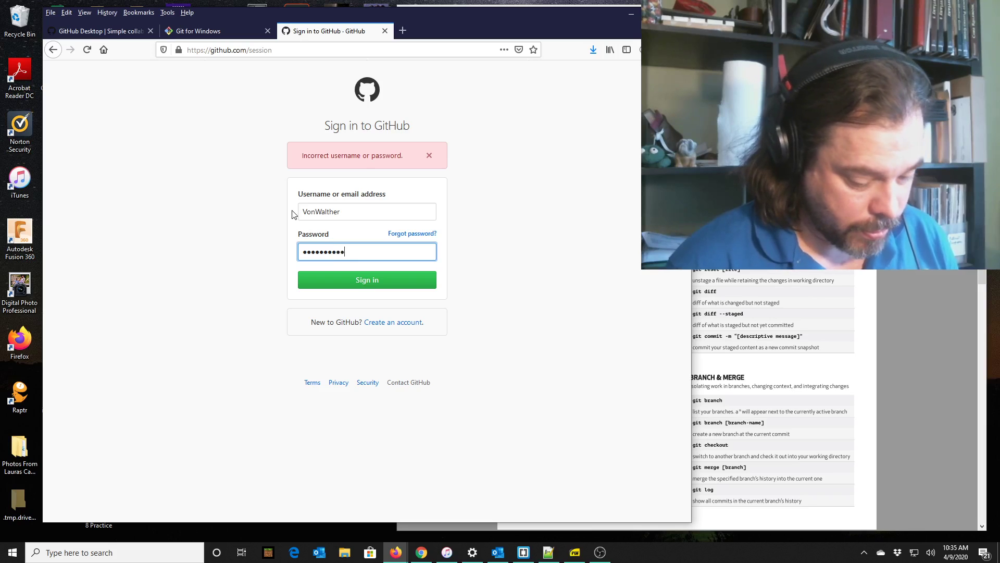
text(••)
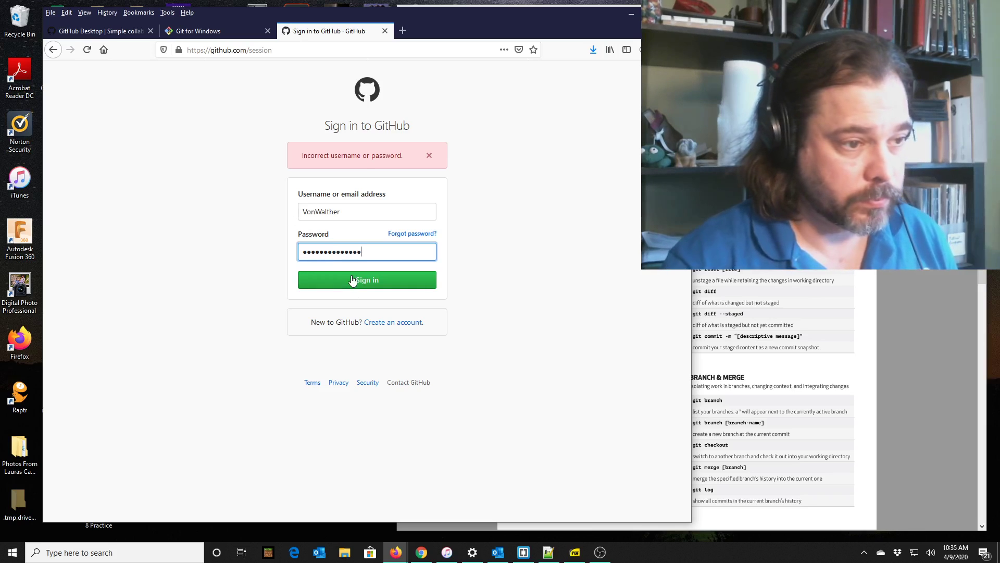
click(357, 282)
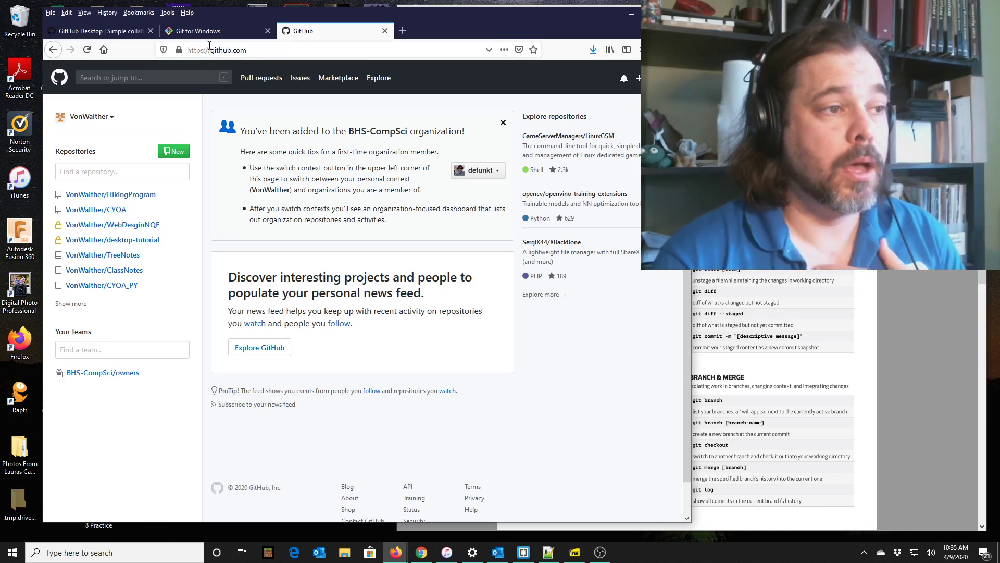
Switch from the GitHub dashboard to the Git for Windows tab, then the GitHub Desktop page.
click(229, 33)
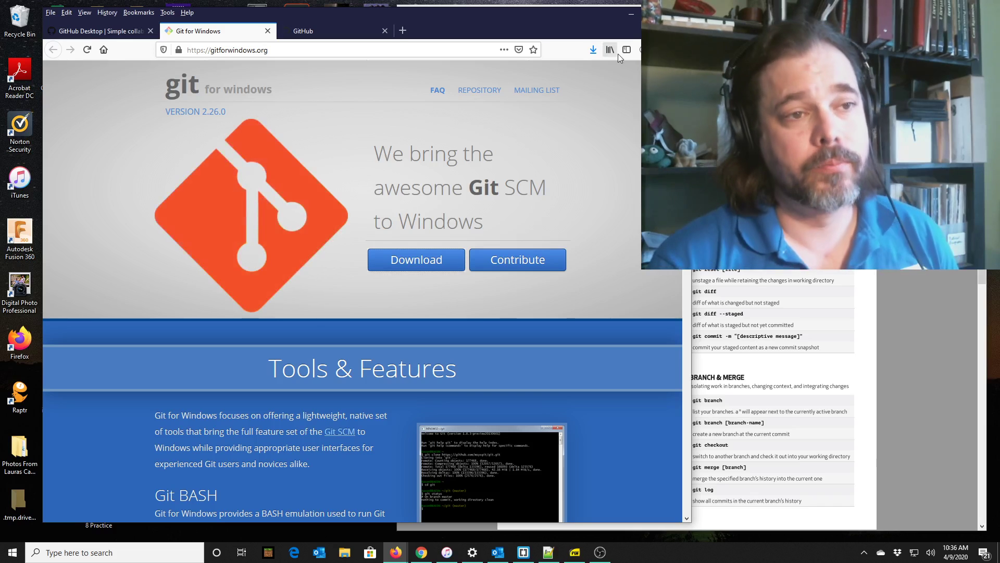
click(109, 32)
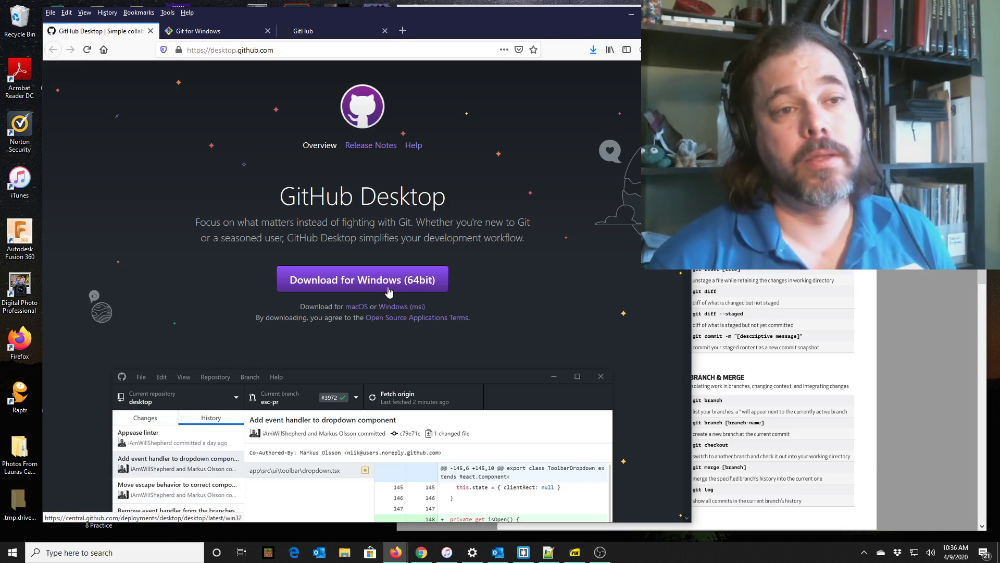
Show Firefox's downloads list with GitHubDesktopSetup.exe and Git-2.26.0-64-bit.exe.
click(590, 52)
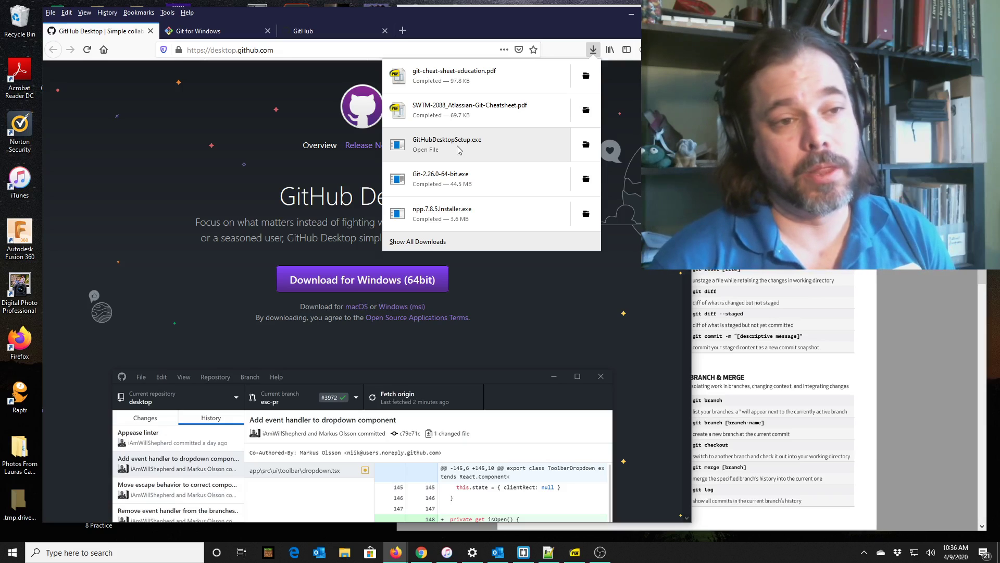
Minimize Firefox and the Git cheat sheet PDF viewer, then bring up Windows search.
click(458, 150)
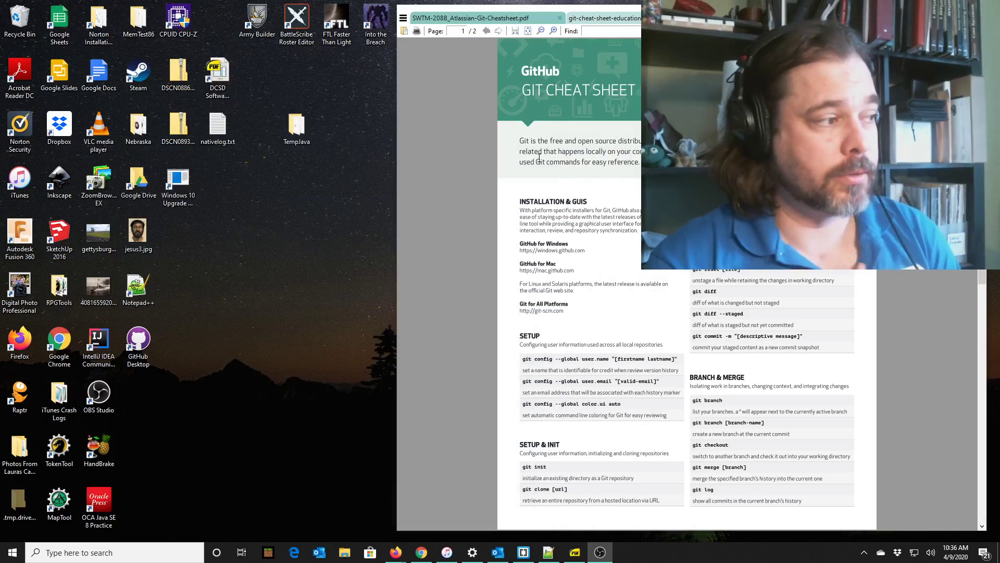
drag(765, 16, 429, 16)
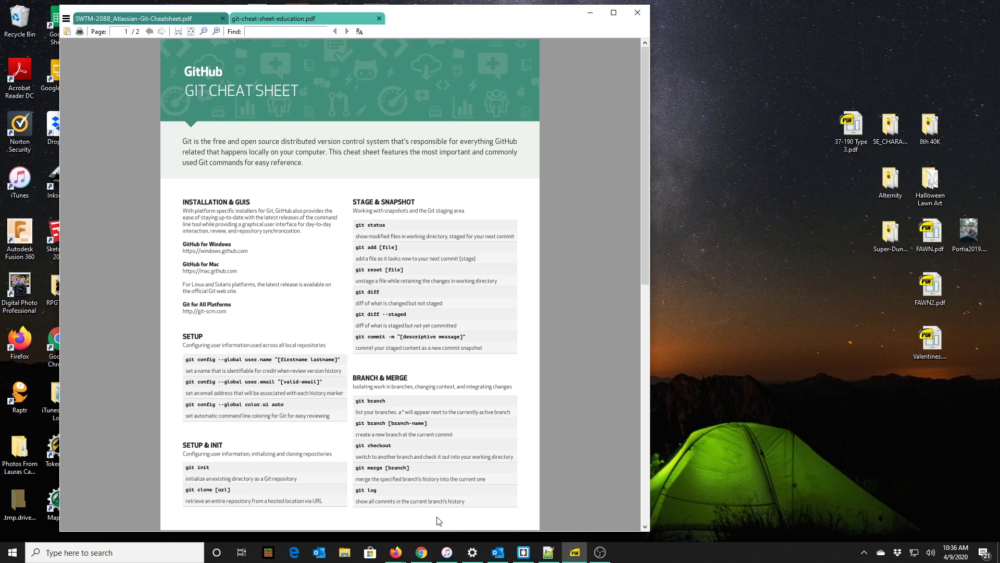
click(590, 13)
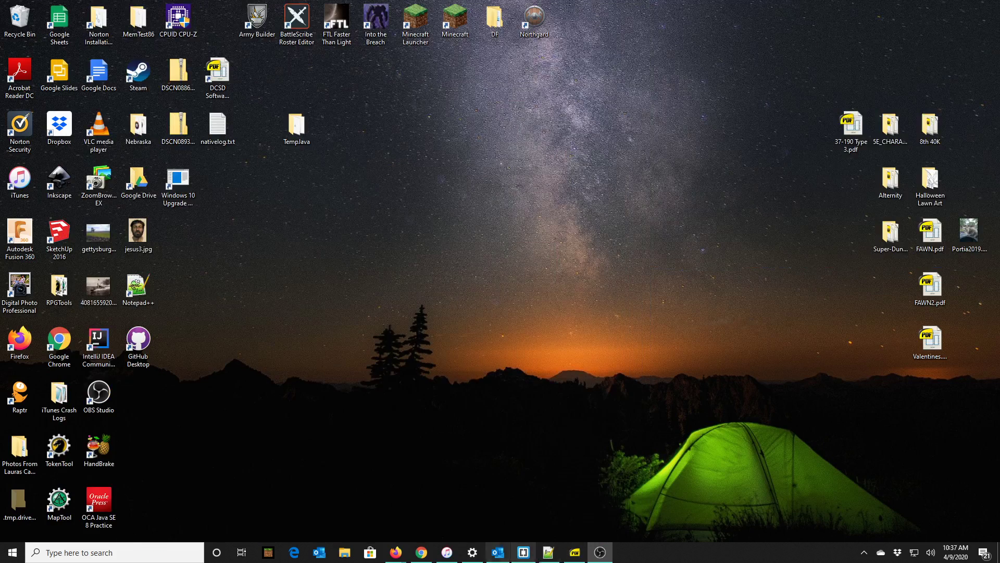
click(154, 555)
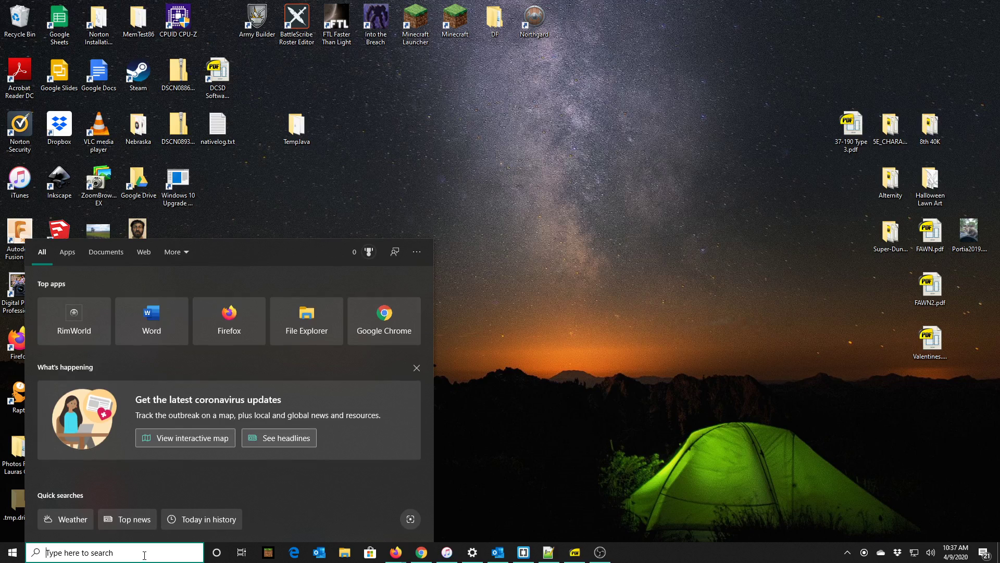
Search for 'git', launch GitHub Desktop and centre its window on screen.
text(git)
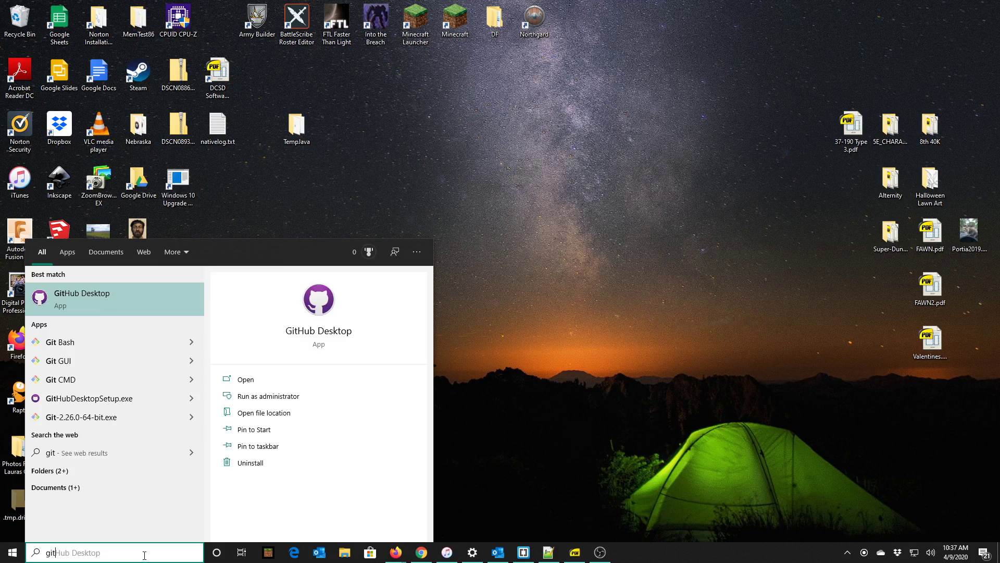
click(111, 296)
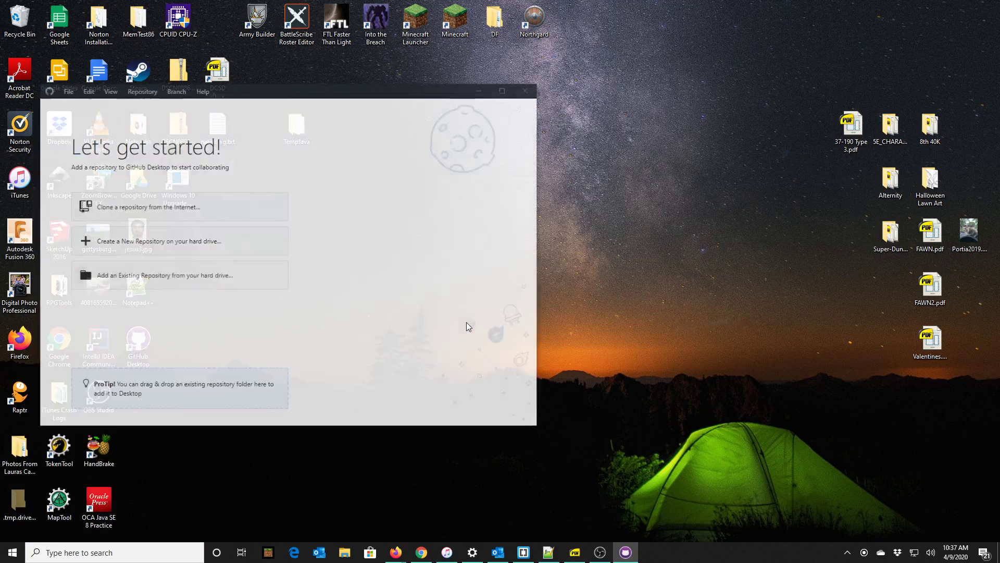
drag(273, 89, 495, 99)
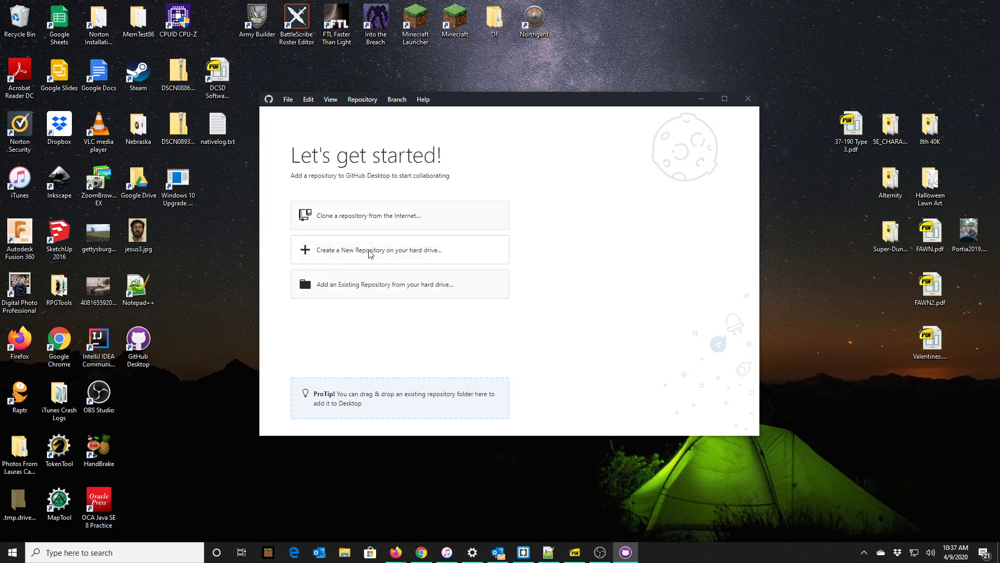
Browse GitHub Desktop's File, View and Help menus.
click(288, 100)
mouse_move(331, 101)
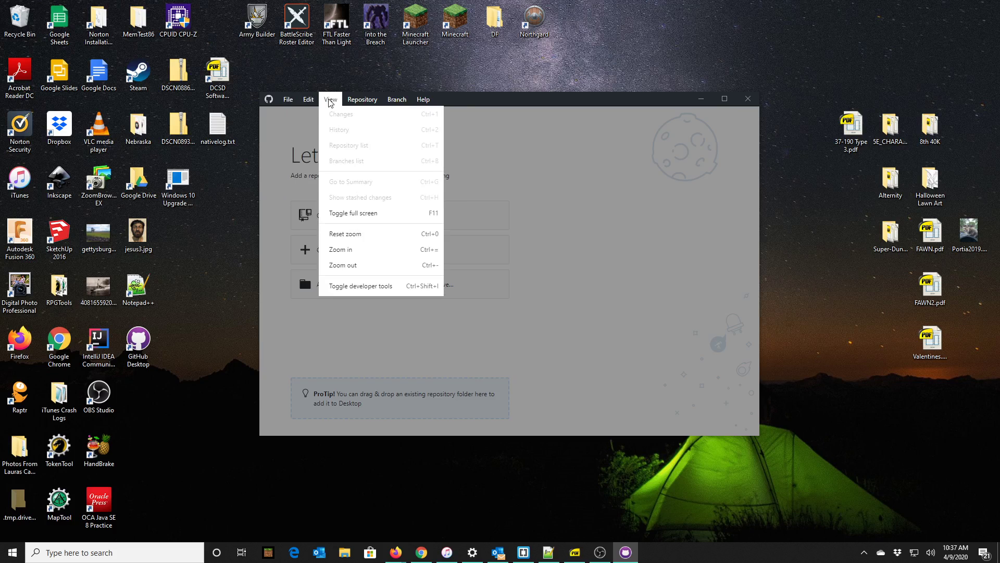
mouse_move(290, 104)
mouse_move(417, 106)
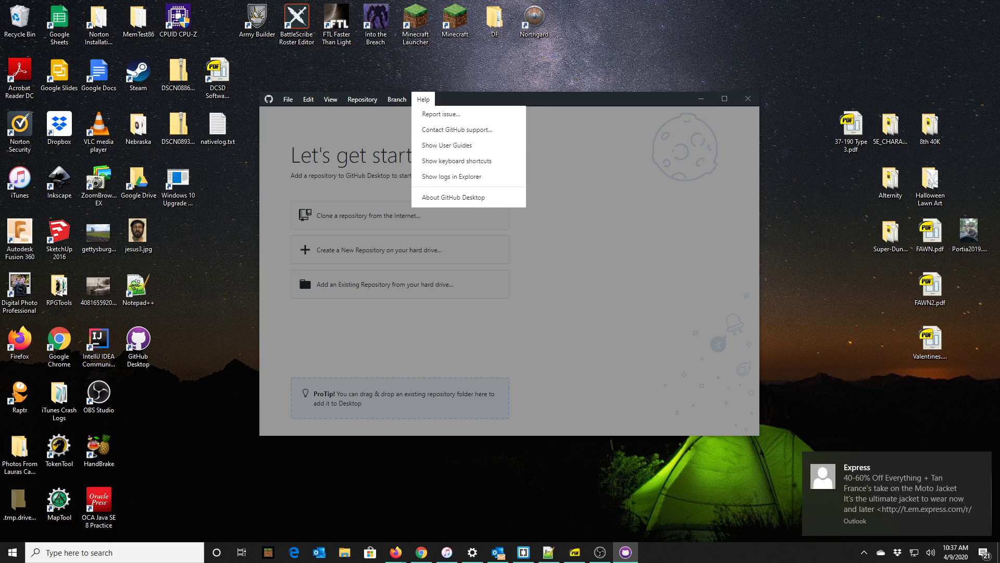
Turn off all Outlook notifications, then choose to create a new repository from the File menu.
click(983, 472)
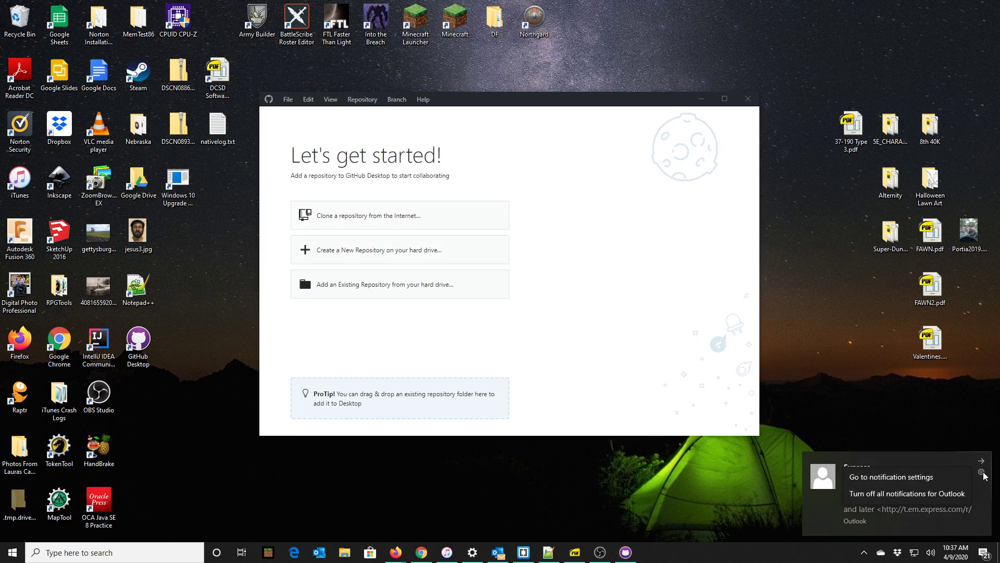
click(919, 499)
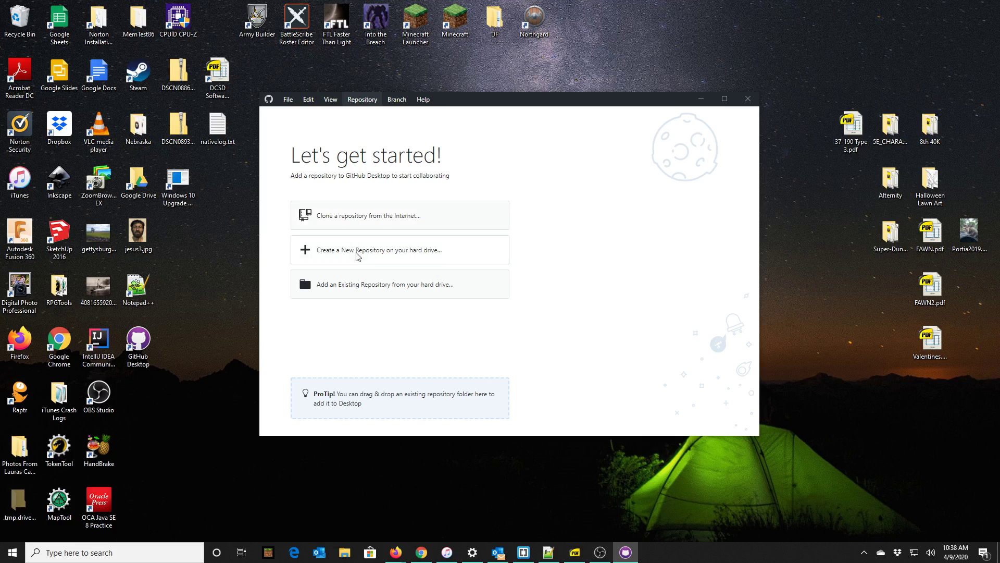
click(288, 100)
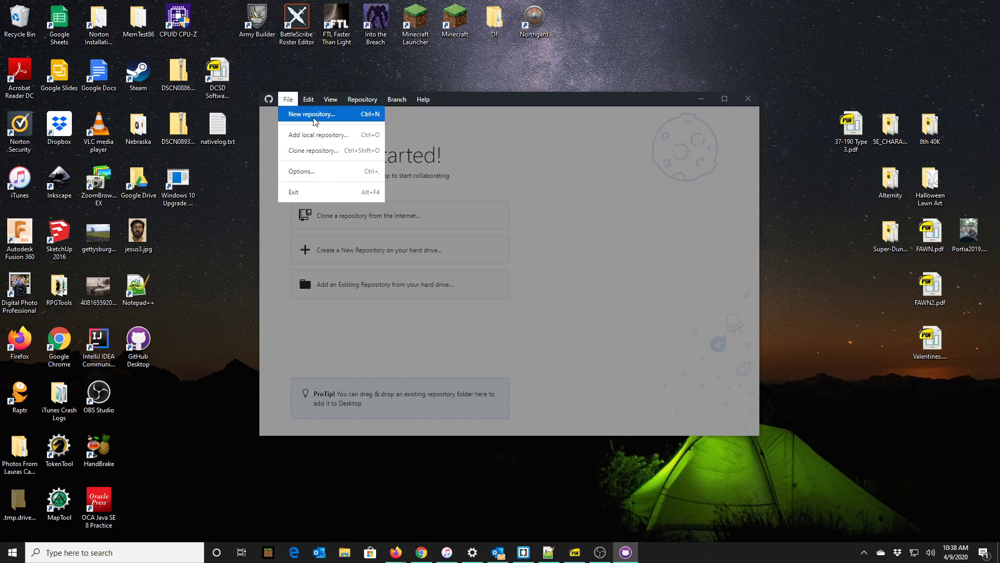
click(316, 114)
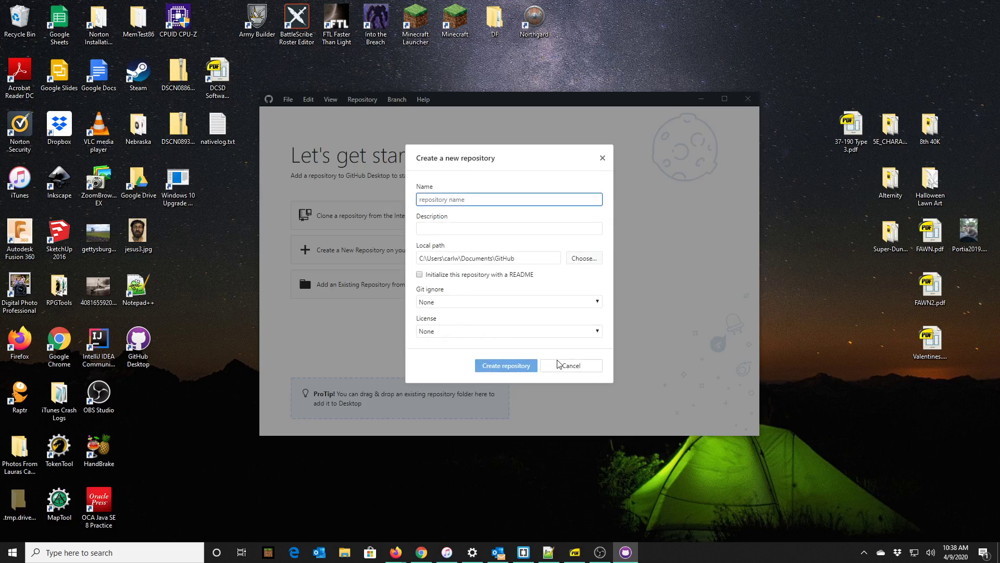
click(570, 368)
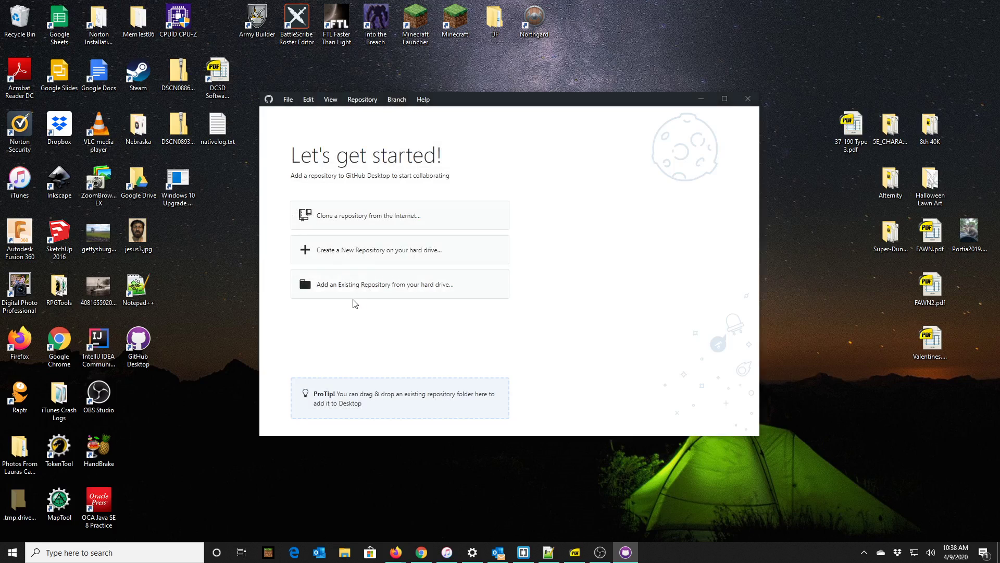
click(424, 100)
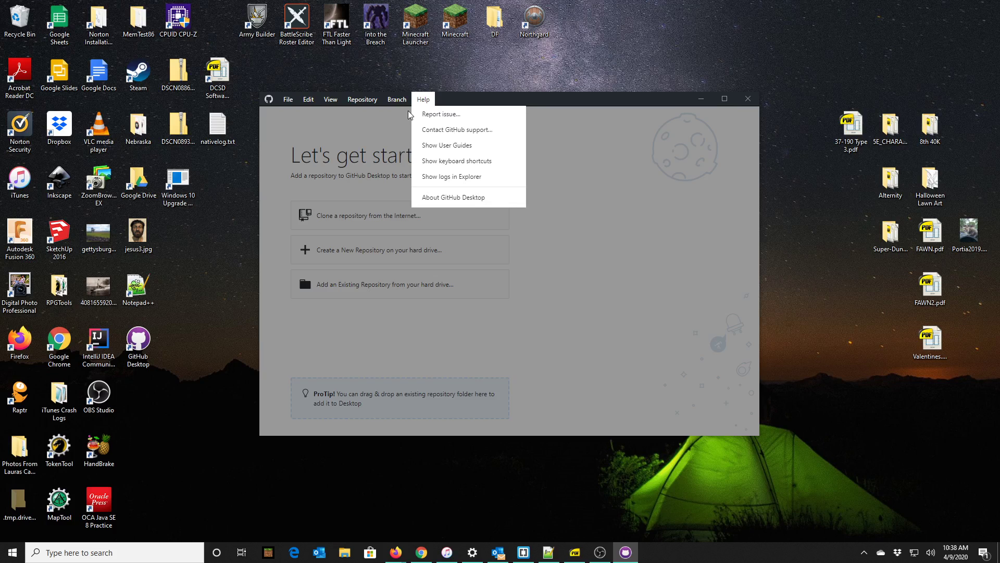
click(428, 253)
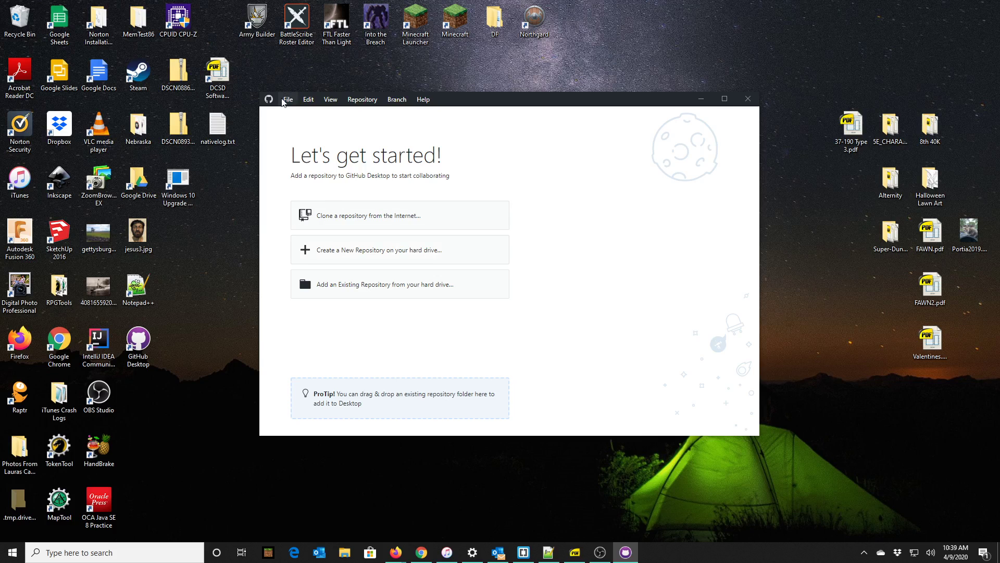
click(288, 99)
Sign in to GitHub.com in GitHub Desktop with the account username and password.
click(322, 174)
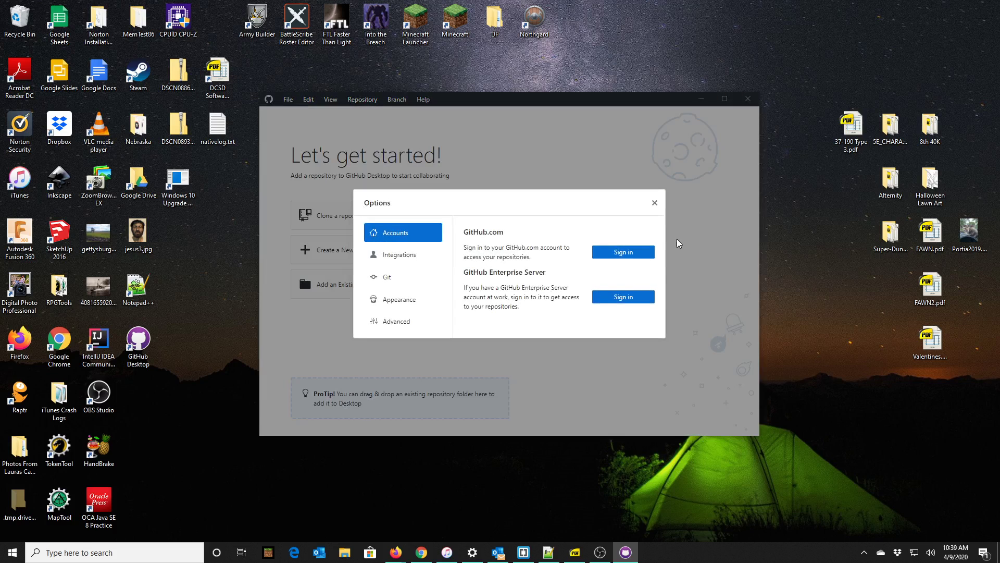
click(630, 255)
text(V)
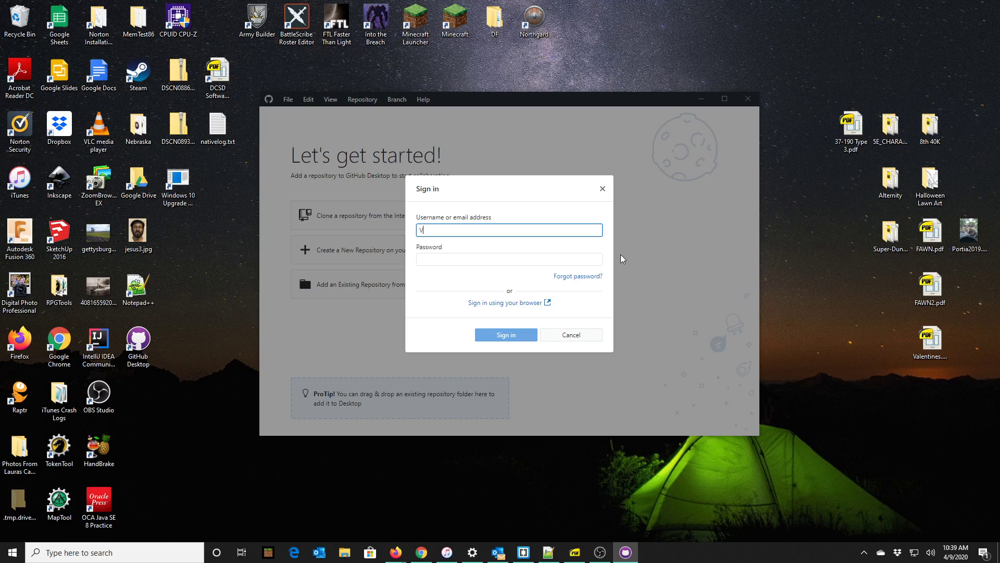
text(onWalther)
click(464, 258)
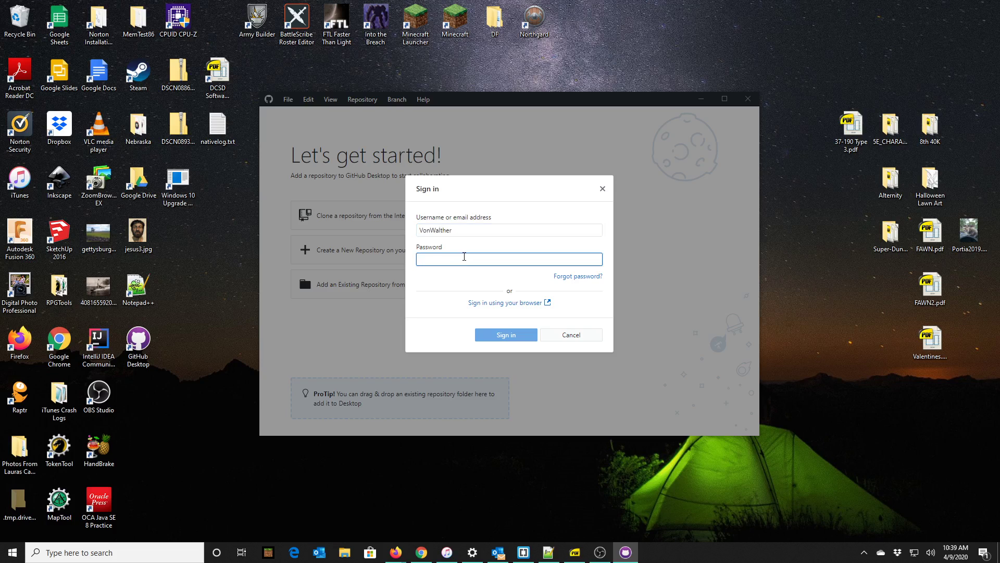
text(****)
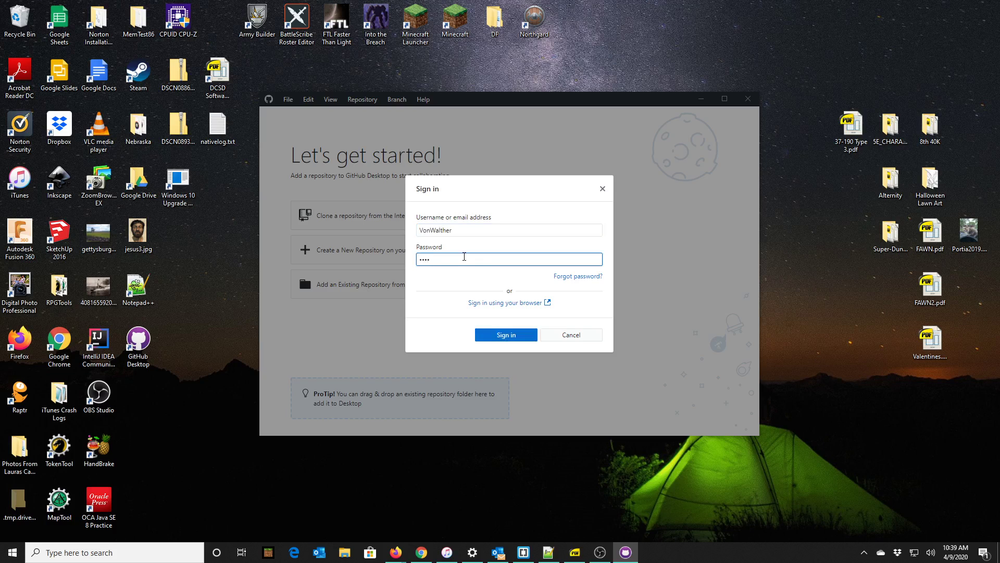
text(********)
click(512, 337)
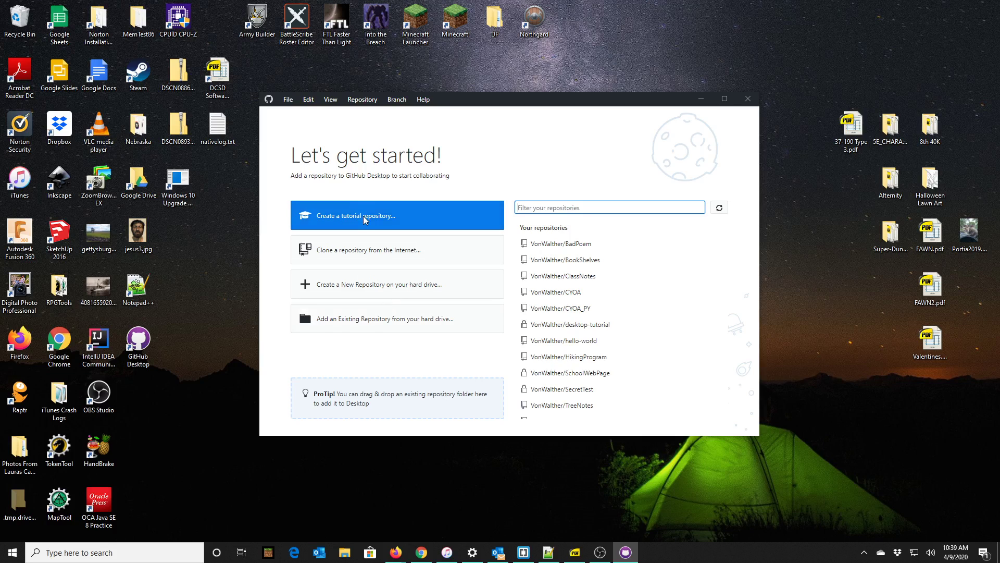
Select the CYOA repository, start creating a tutorial repository, and bring the Git cheat sheet PDF forward.
scroll(588, 253, down, 2)
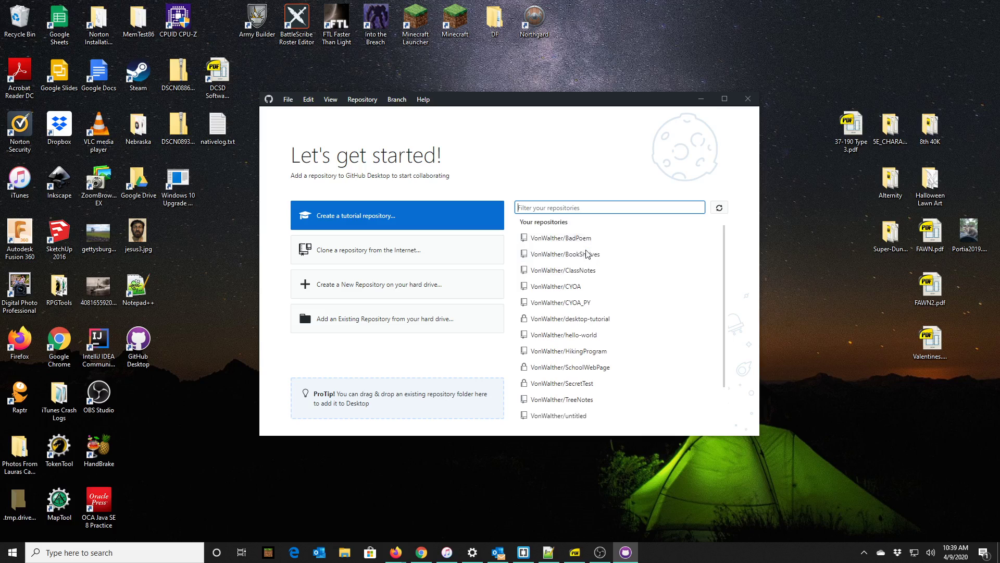
scroll(604, 404, up, 2)
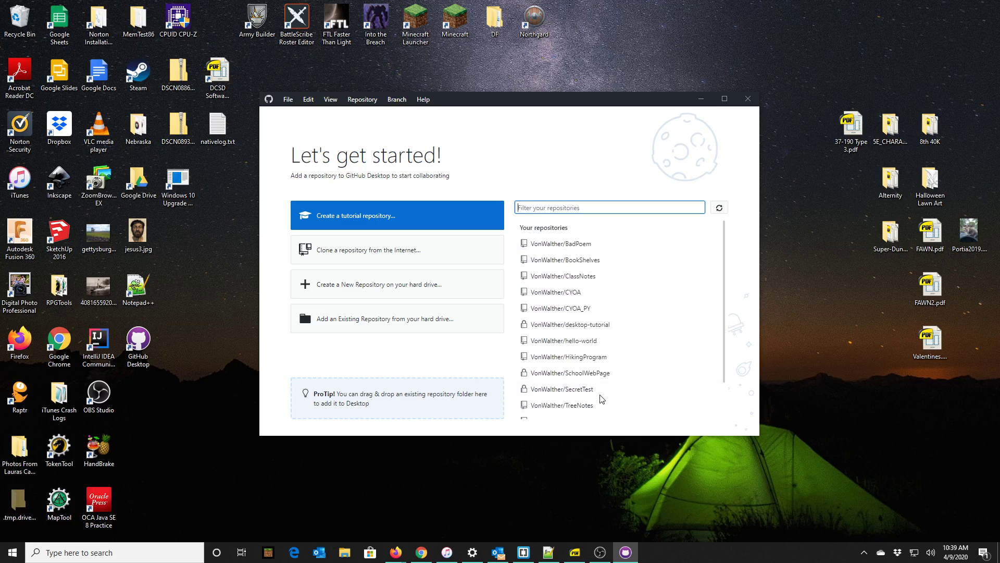
click(589, 296)
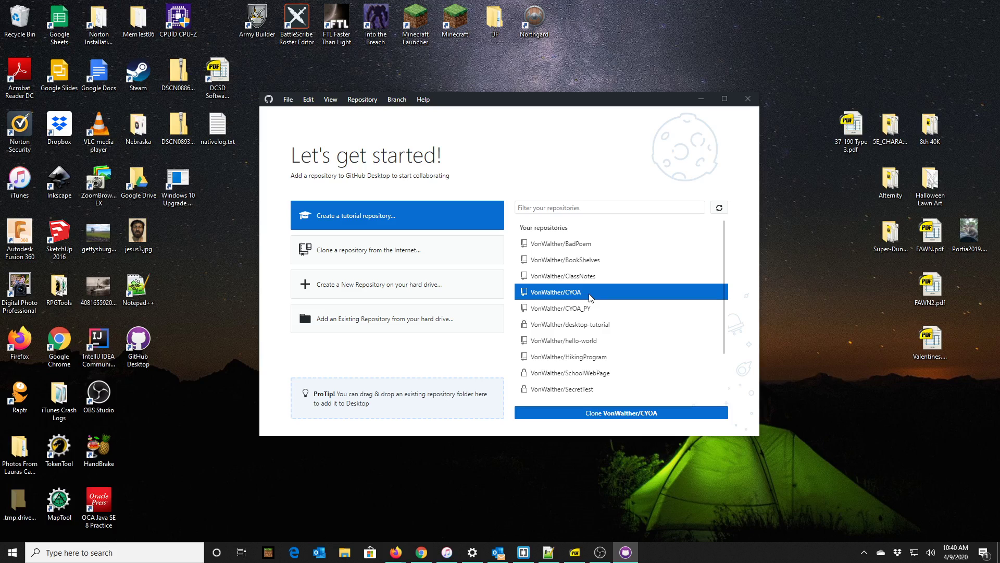
click(387, 222)
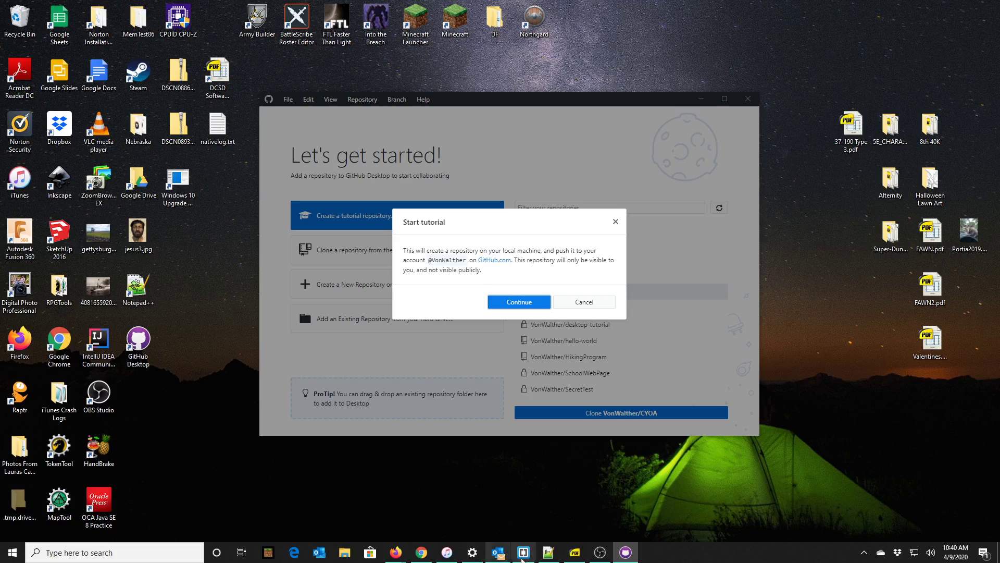
click(576, 554)
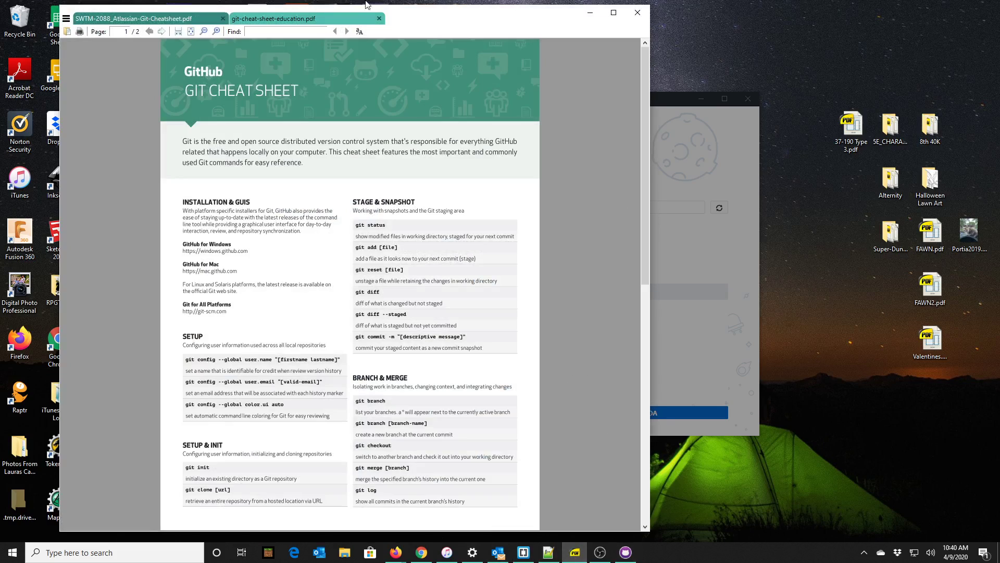
Move the PDF viewer to the right half and scroll through the GitHub Git cheat sheet.
drag(406, 25, 652, 21)
scroll(641, 331, down, 1)
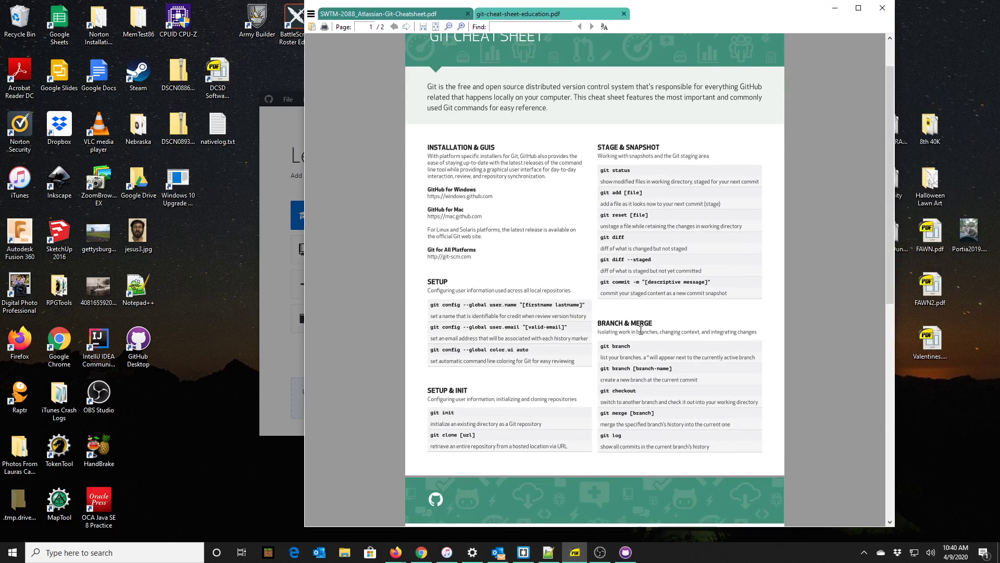
scroll(641, 331, down, 3)
scroll(626, 354, up, 2)
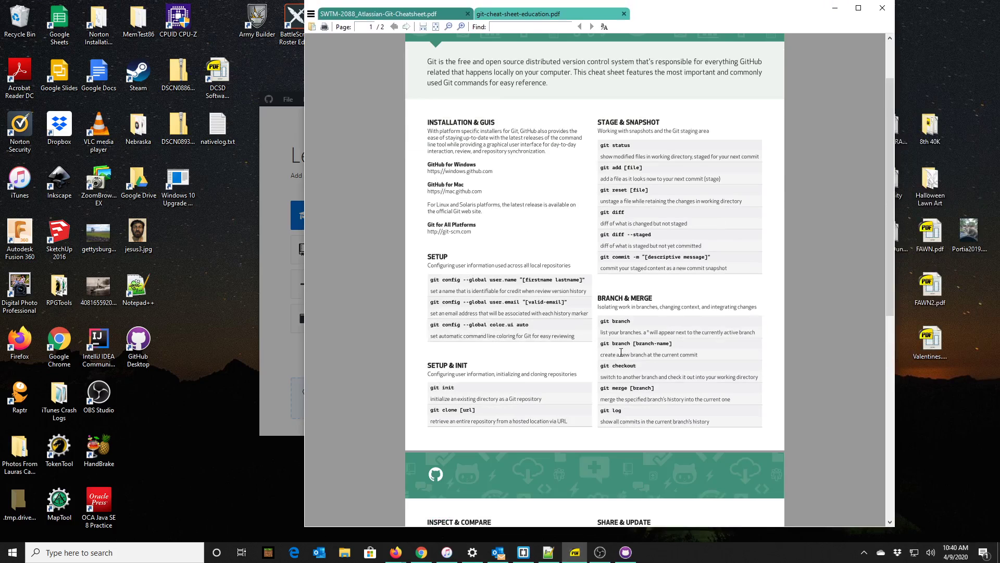
scroll(620, 353, down, 4)
scroll(617, 361, down, 2)
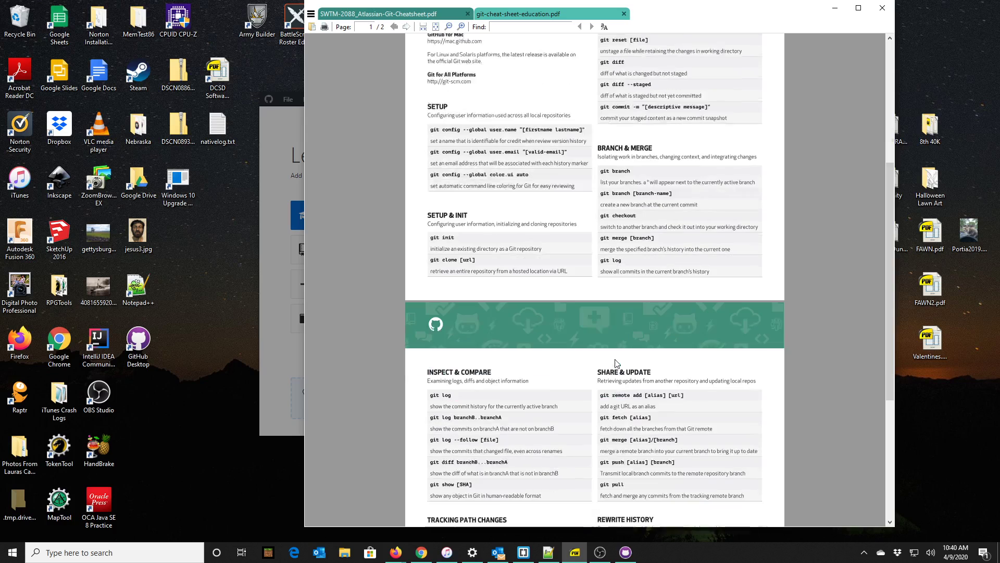
scroll(616, 364, down, 9)
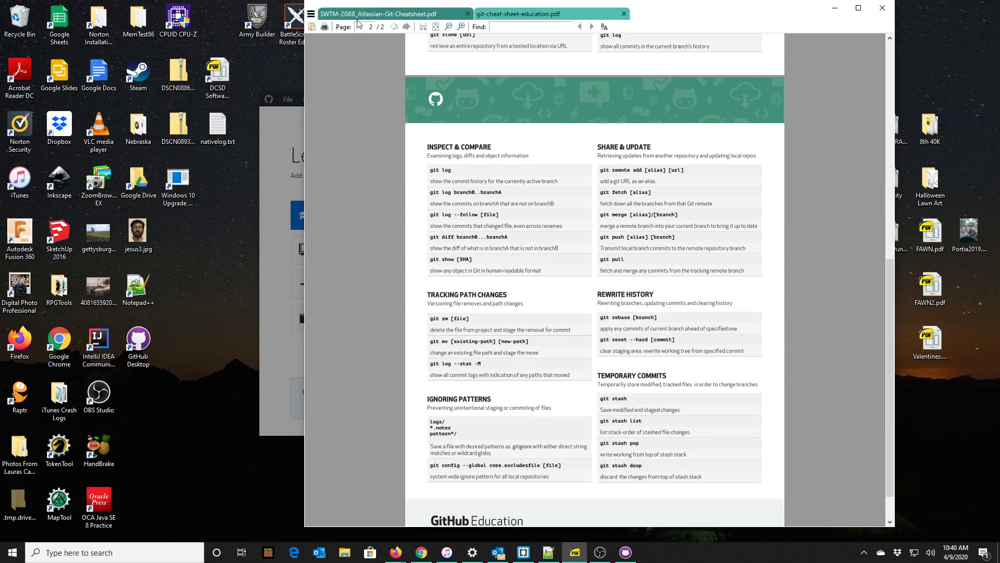
Review the Atlassian Git cheat sheet, then minimize Sumatra PDF.
click(358, 20)
scroll(348, 295, down, 1)
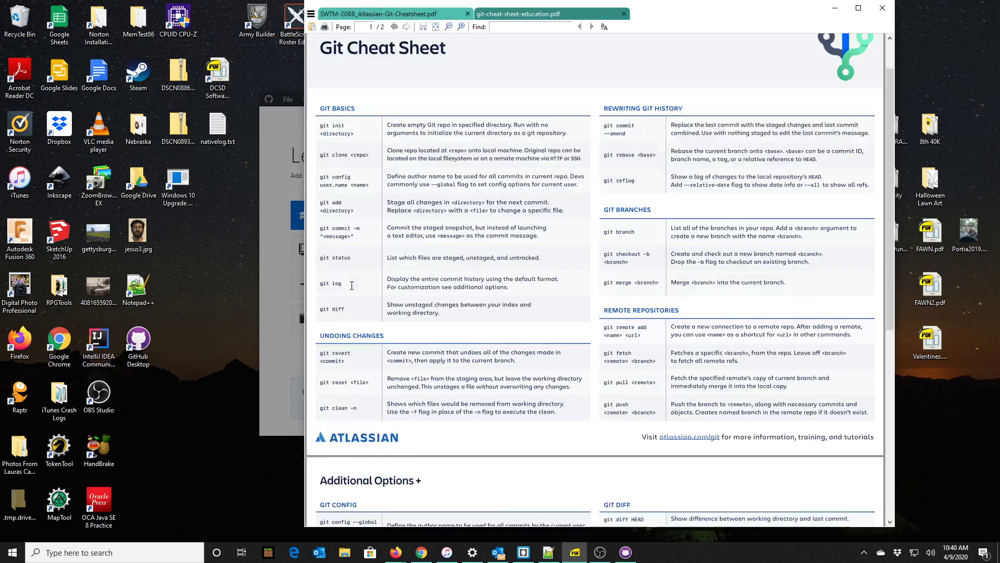
scroll(351, 285, down, 15)
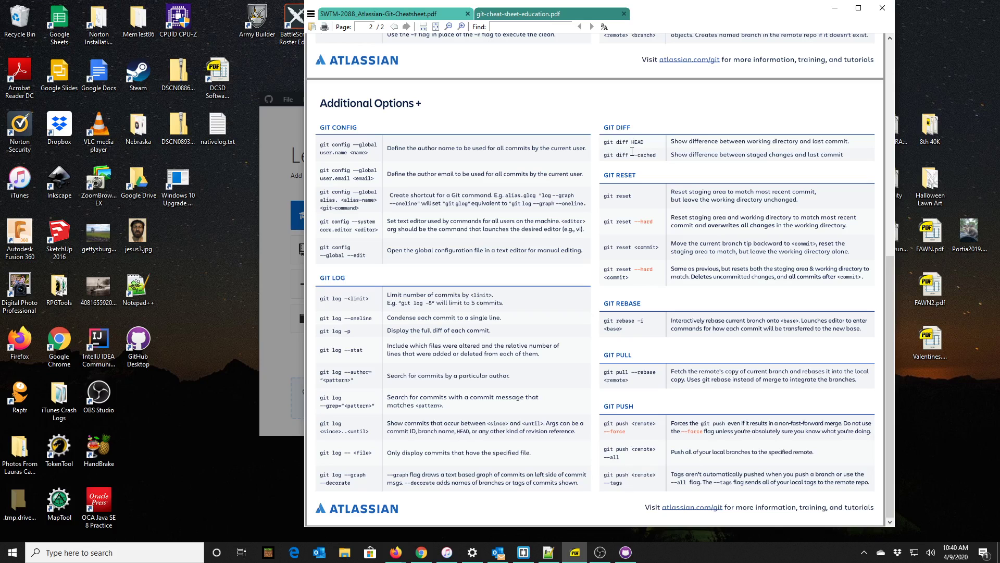
scroll(628, 384, up, 1)
scroll(446, 425, up, 5)
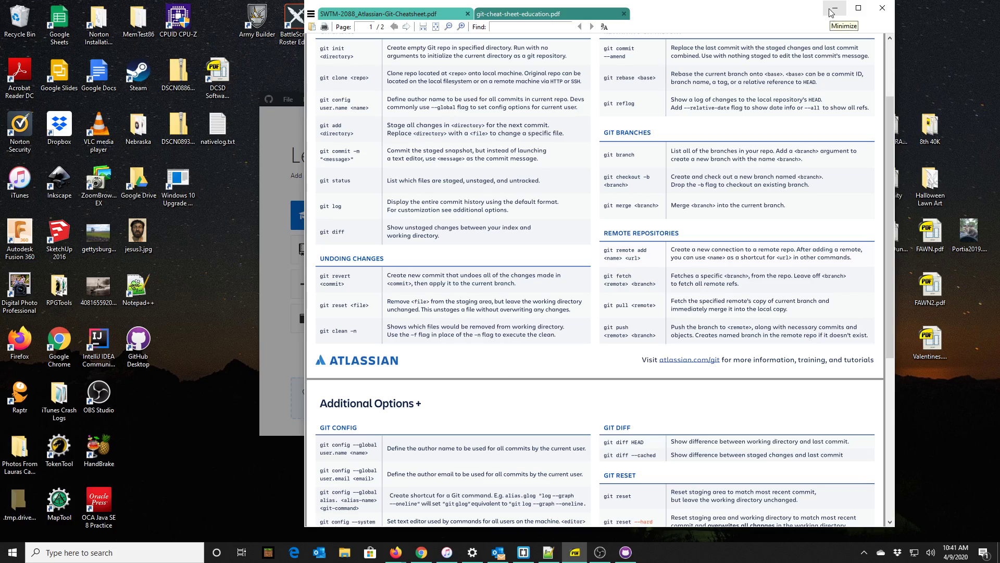
click(834, 9)
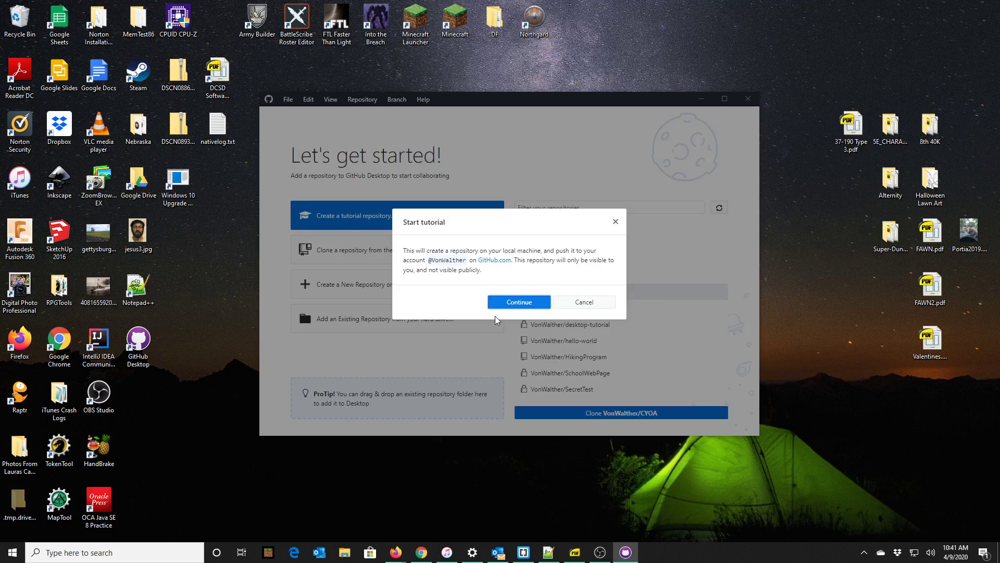
Confirm the tutorial repository, dismiss the 'desktop-tutorial already exists' error, and start the tutorial again.
click(523, 303)
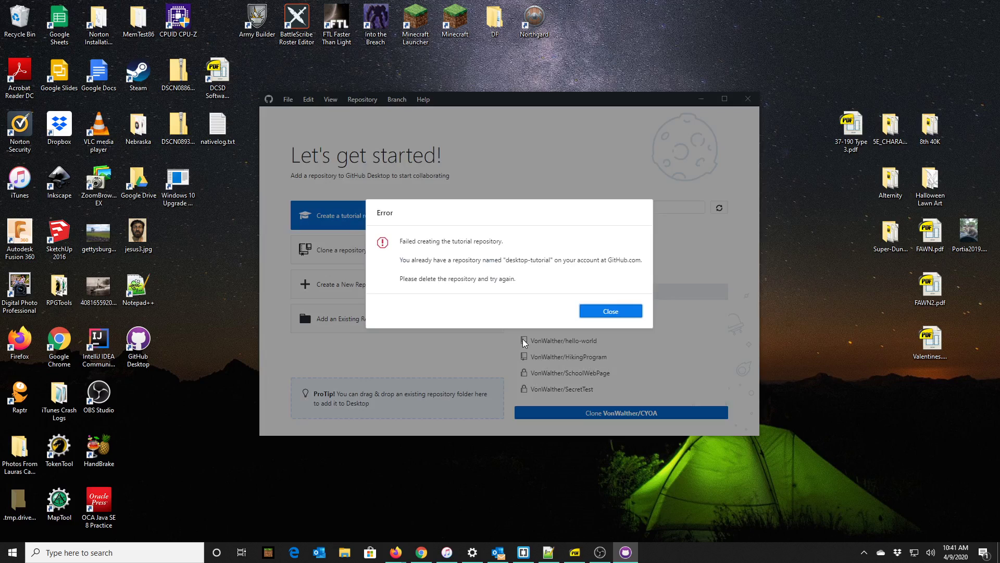
click(608, 312)
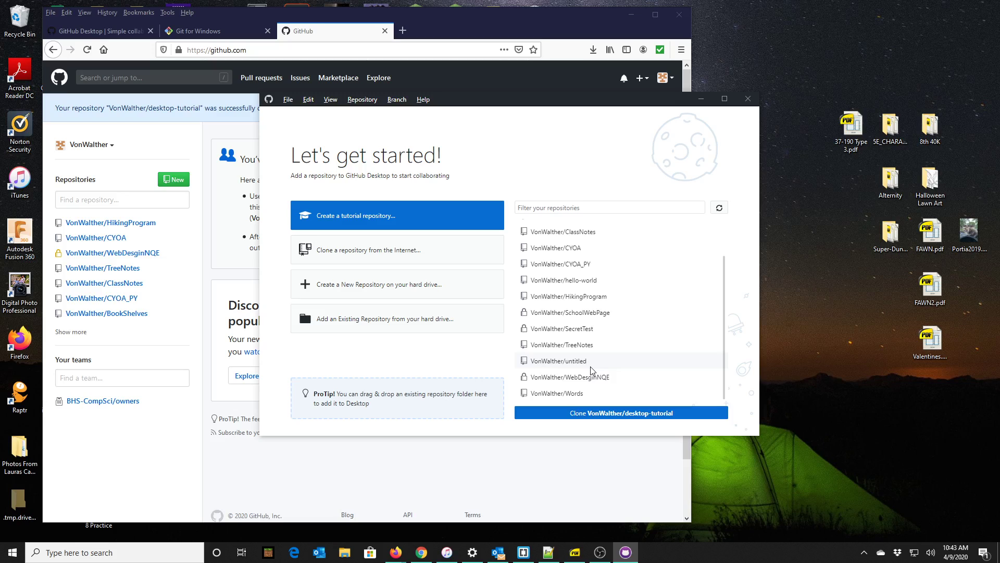
click(386, 218)
Create the desktop-tutorial repository, then switch to the Brackets editor showing ReleaseNotes.html.
click(513, 303)
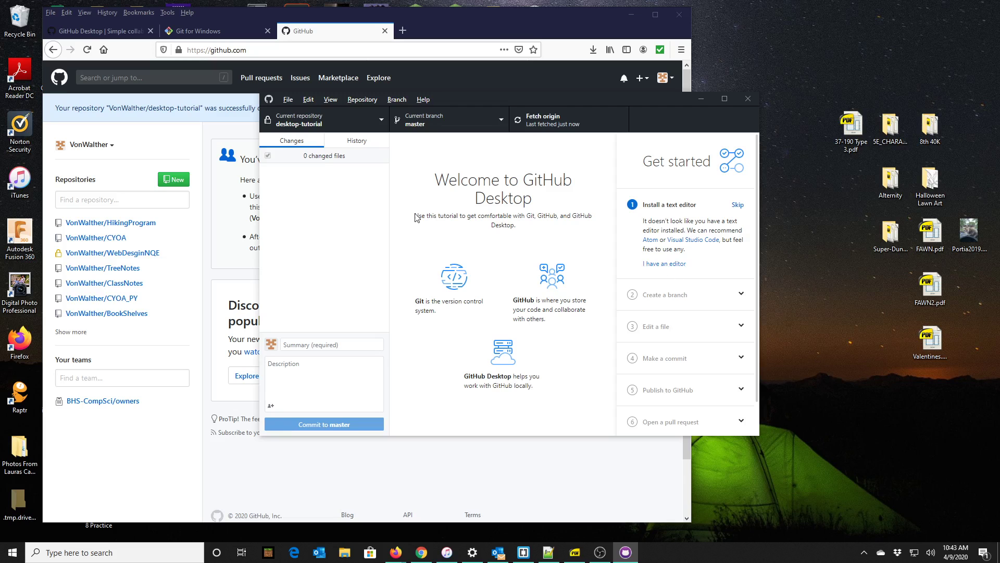
click(523, 556)
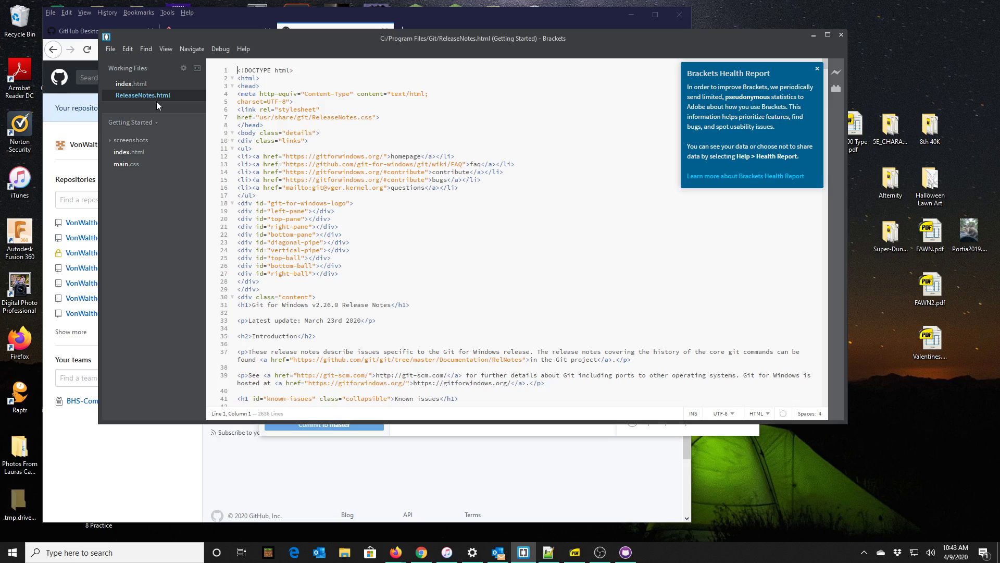
Move the Brackets window and make it narrower and taller.
drag(588, 38, 714, 84)
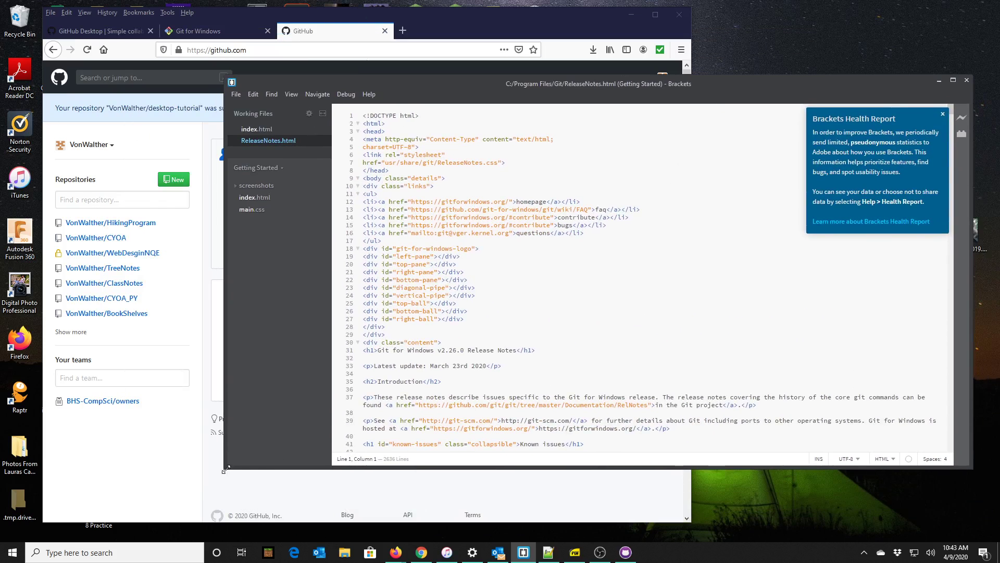
drag(224, 468, 354, 530)
drag(802, 85, 805, 36)
Bring up Notepad++ on change.log, move and enlarge it, then minimize it.
click(549, 552)
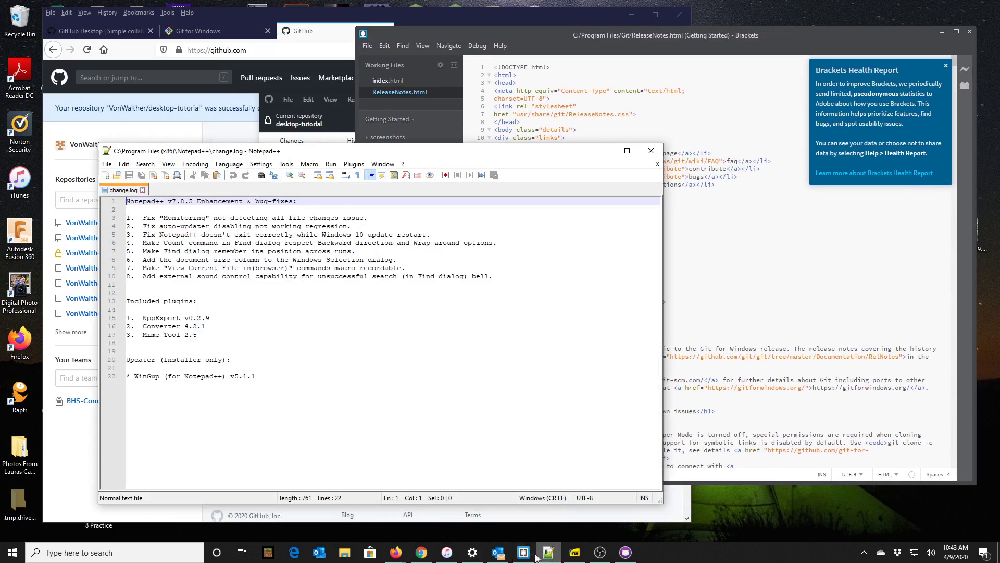
drag(482, 154, 808, 36)
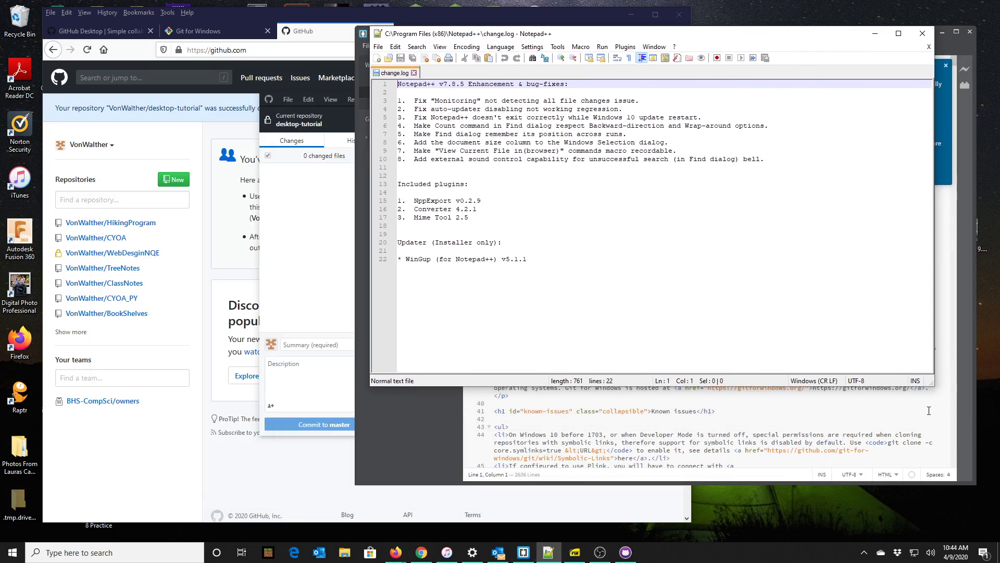
drag(933, 385, 967, 502)
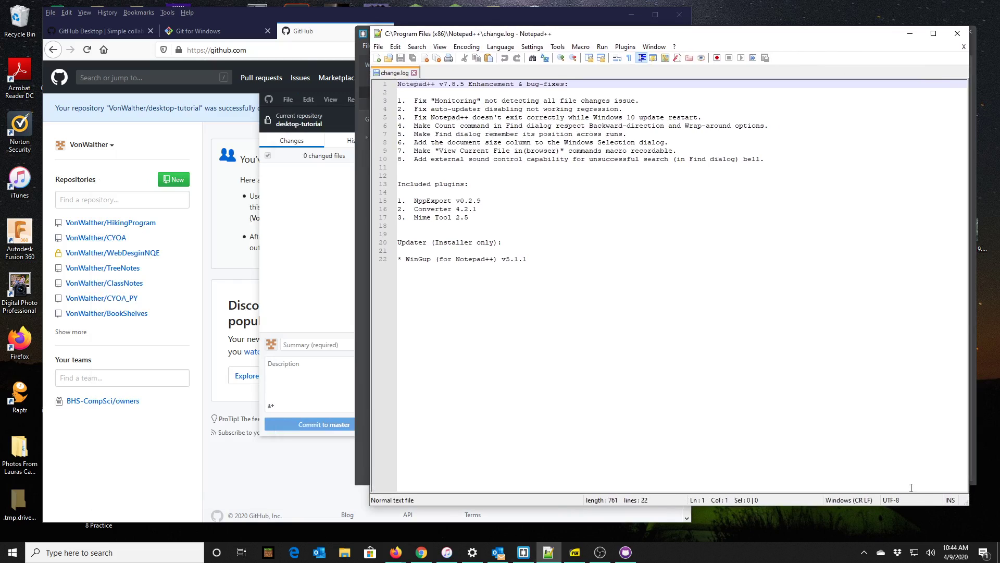
click(908, 36)
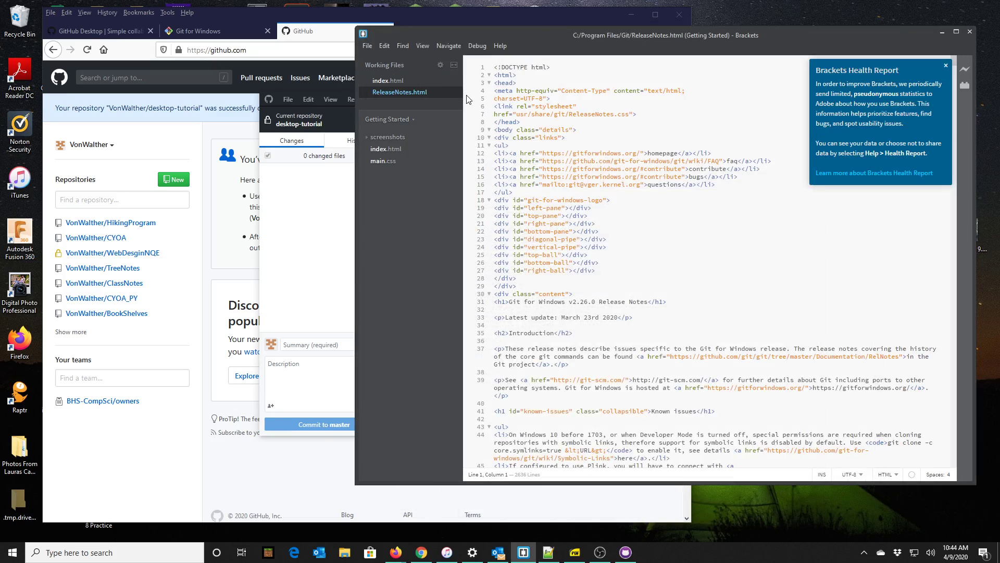
Return to GitHub Desktop and mark the Install a text editor tutorial step as done.
click(943, 33)
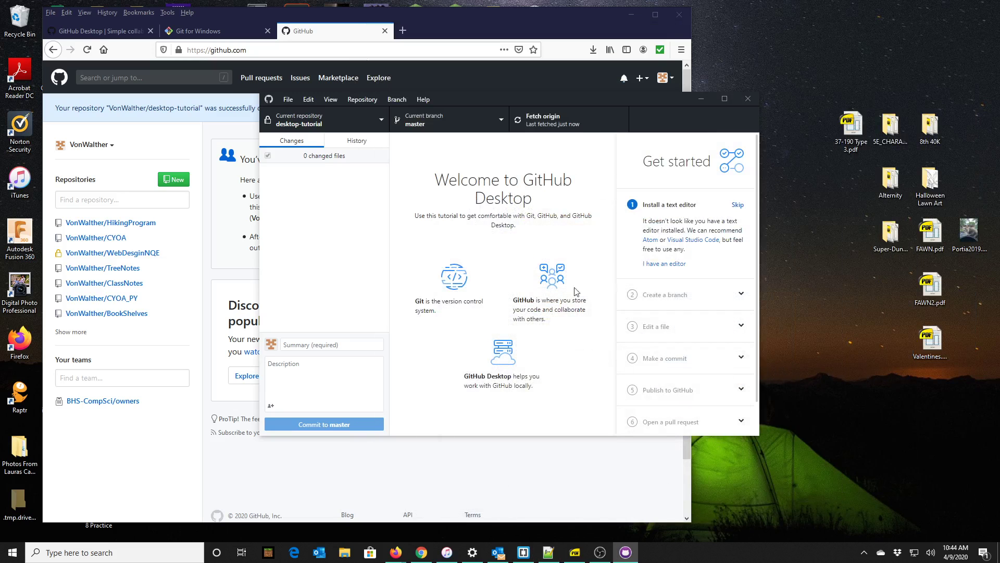
click(659, 265)
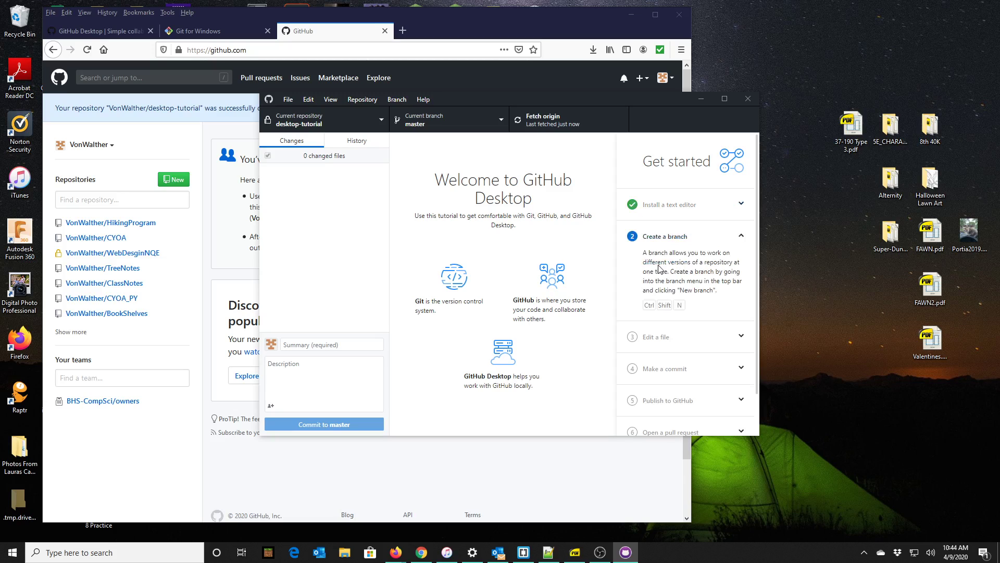
click(682, 214)
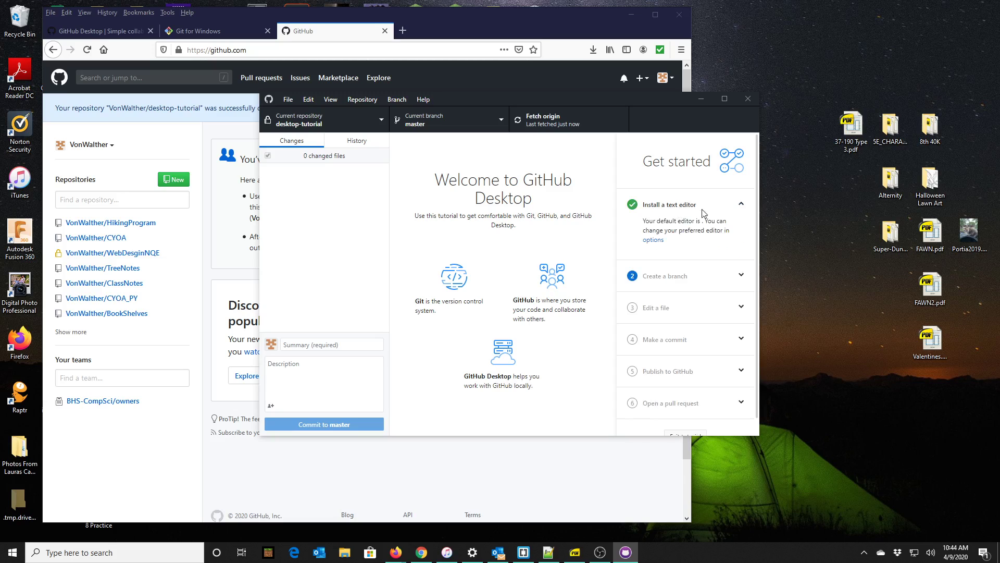
Keep Command Prompt as the shell in the Integrations options and save them.
click(654, 240)
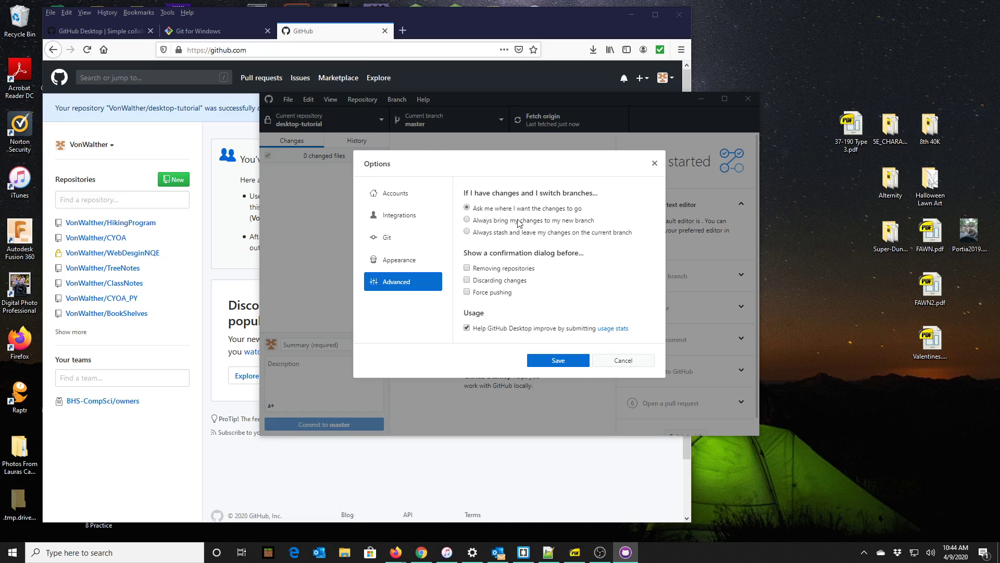
click(401, 223)
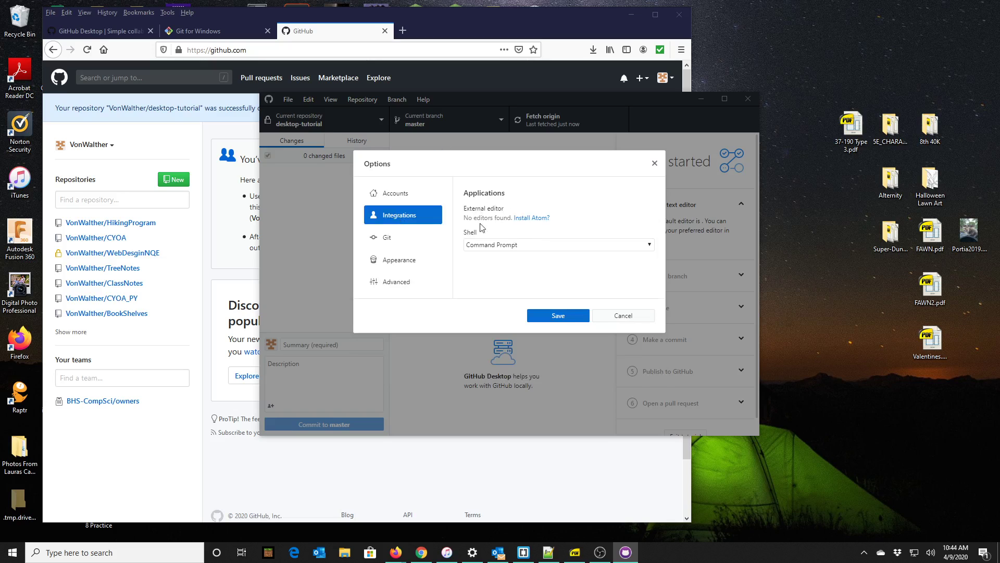
click(501, 248)
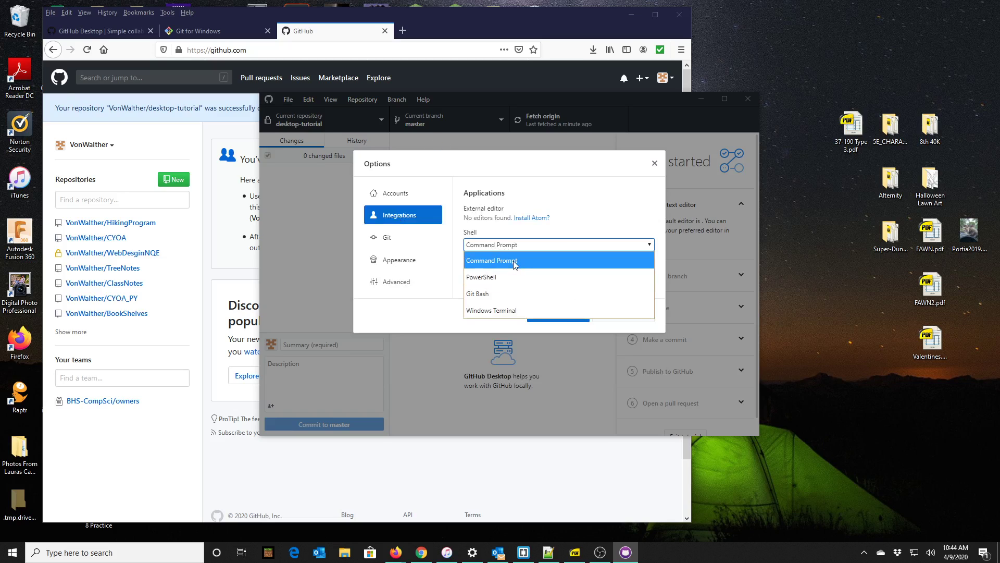
click(516, 259)
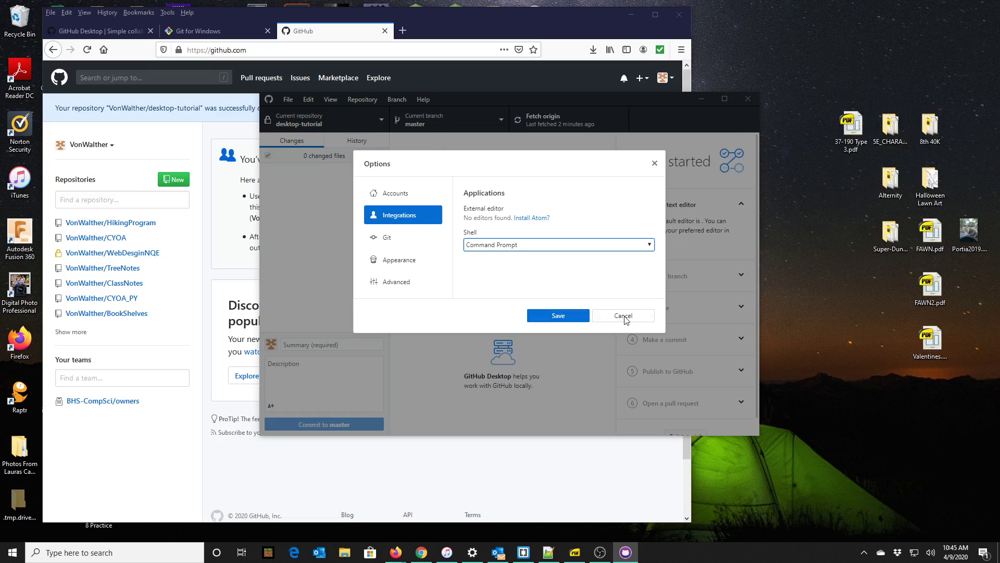
click(572, 319)
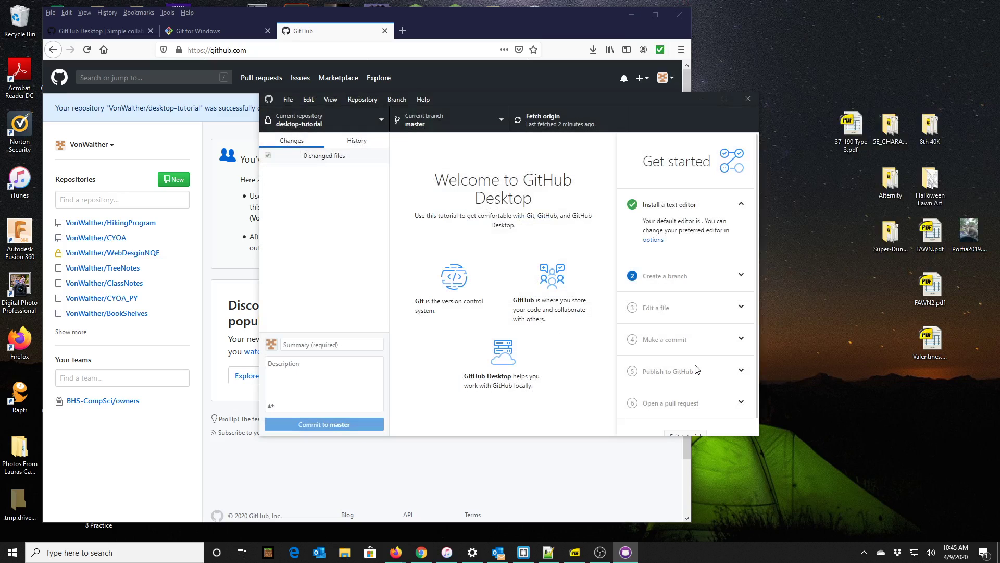
click(684, 280)
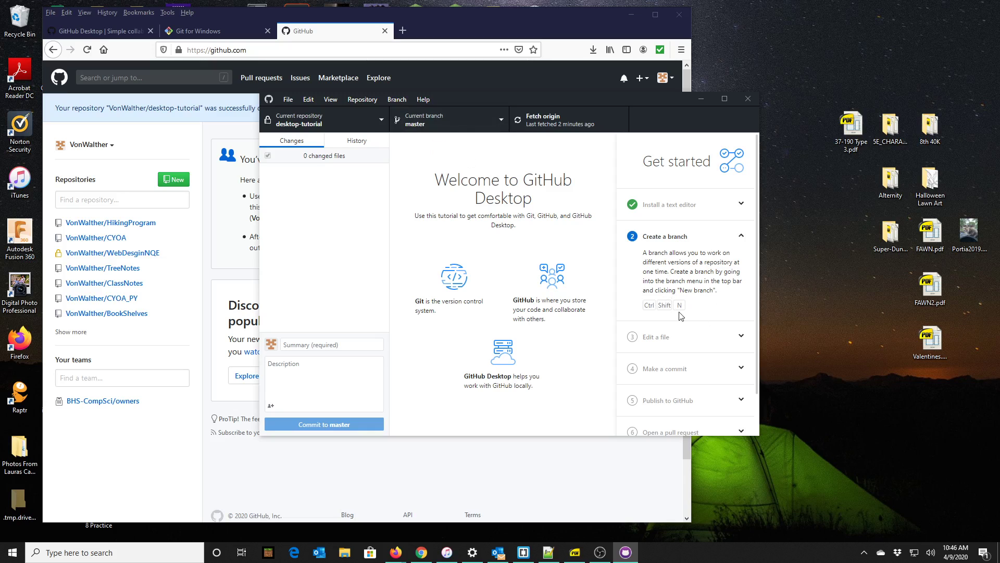
Create a new branch named Idea-Test from master with Ctrl+Shift+N and check it out.
key(ctrl)
key(ctrl+shift+n)
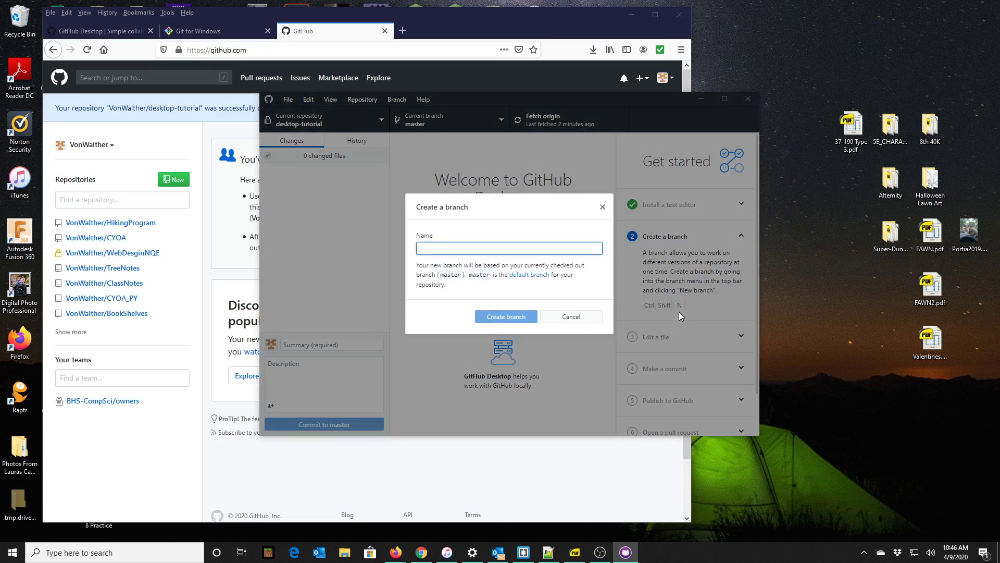
text(Side)
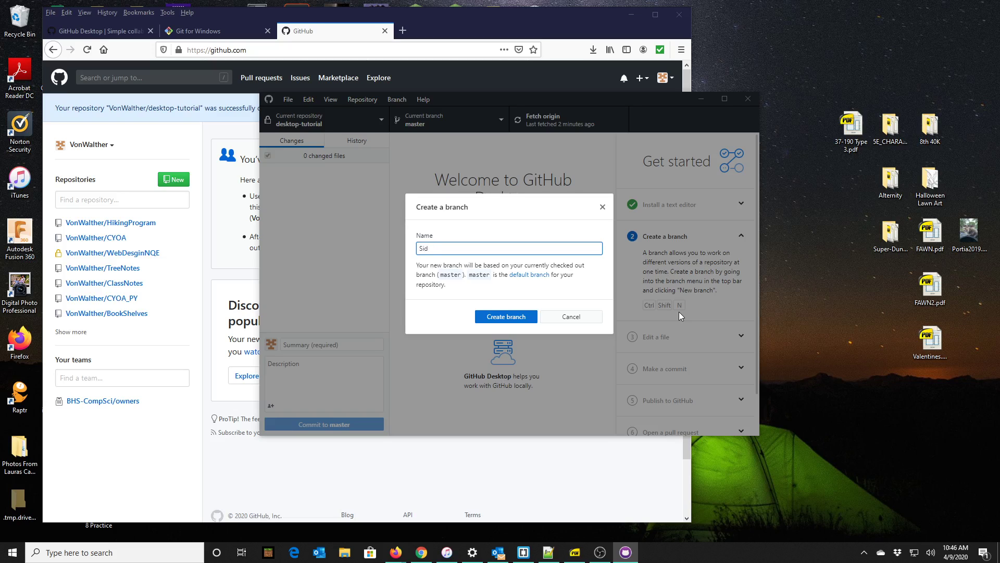
key(BackSpace)
key(BackSpace)
key(BackSpace)
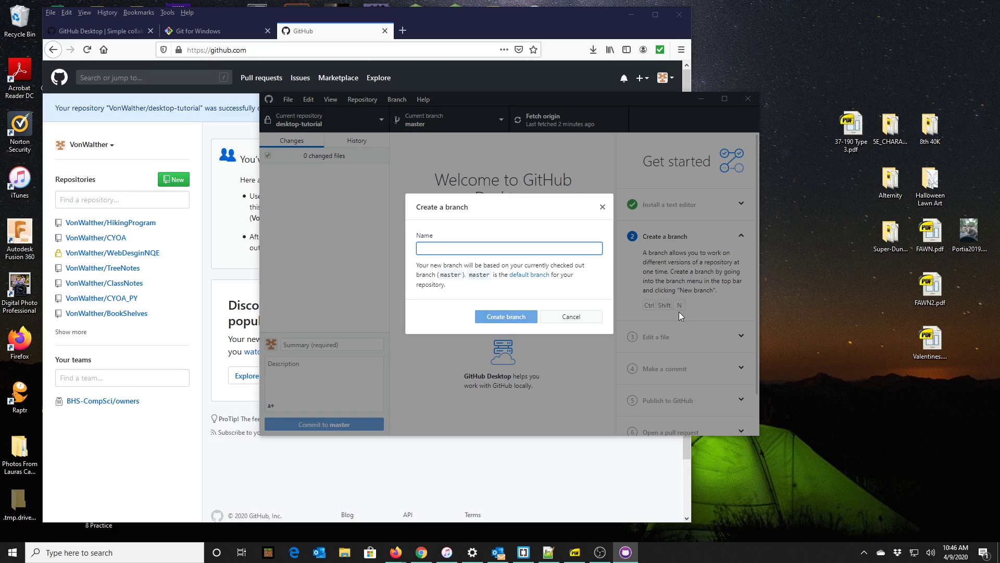
text(Idea)
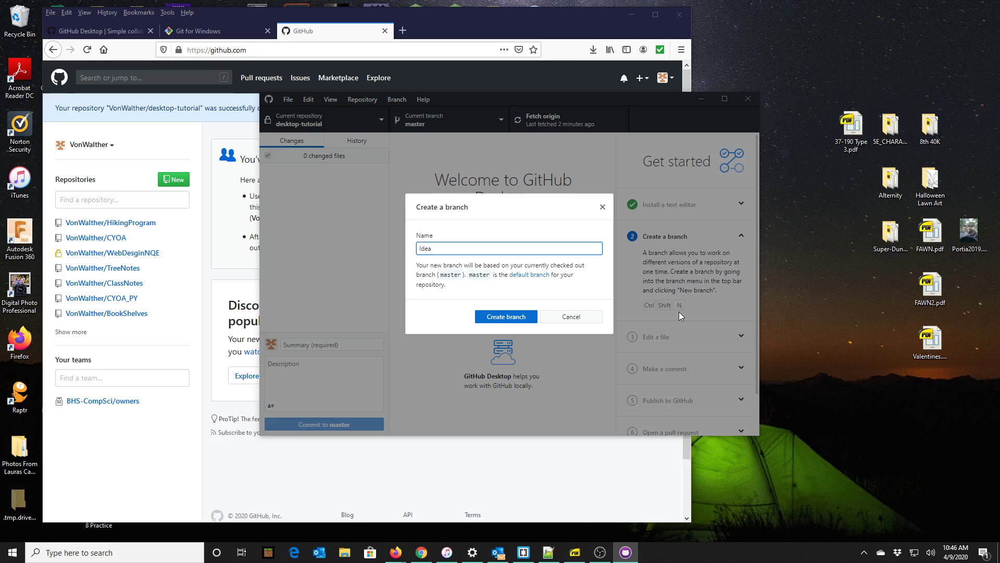
text(Test)
key(BackSpace)
key(BackSpace)
key(BackSpace)
key(BackSpace)
text(T)
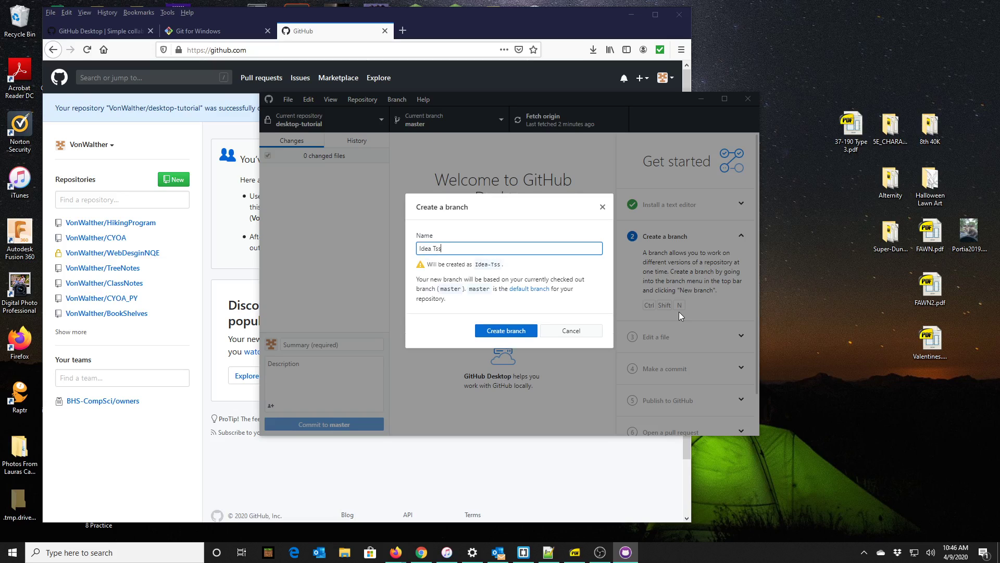
text(est)
click(508, 332)
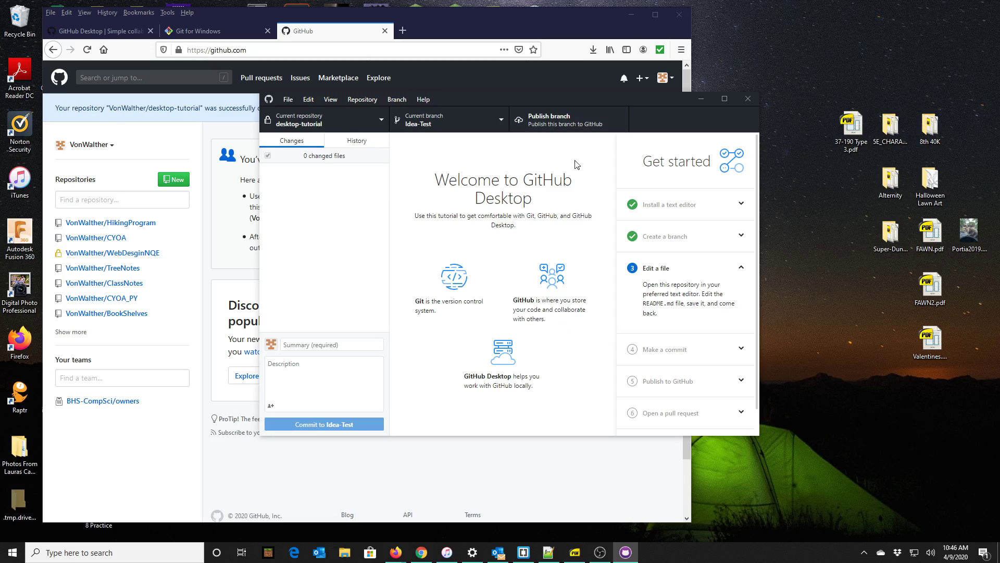
drag(489, 100, 332, 101)
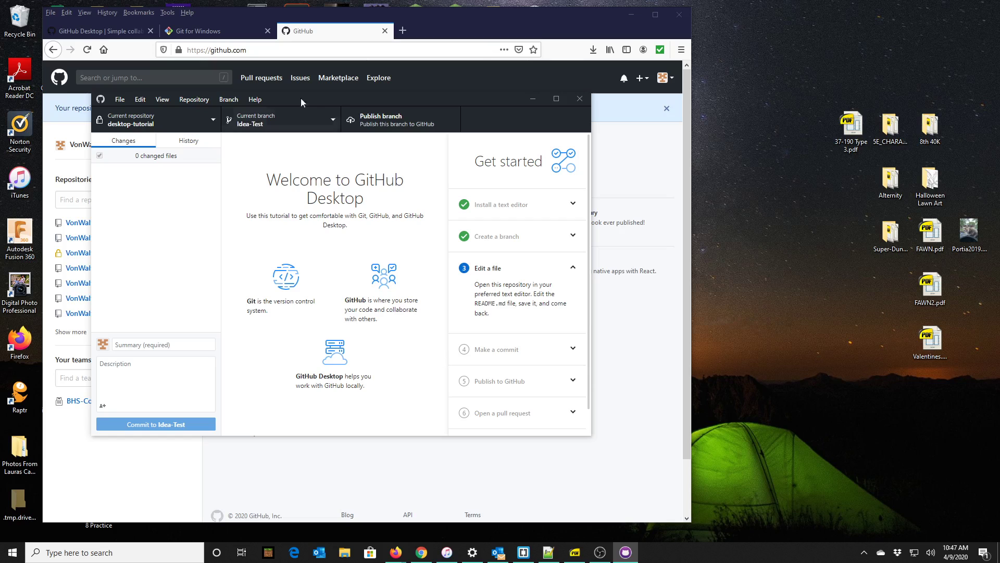
drag(316, 97, 405, 81)
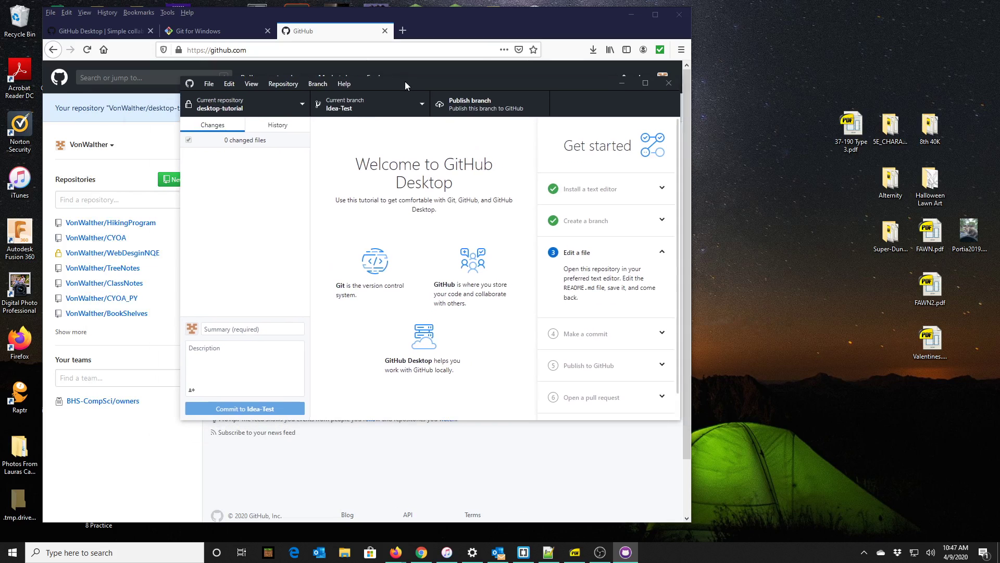
click(371, 108)
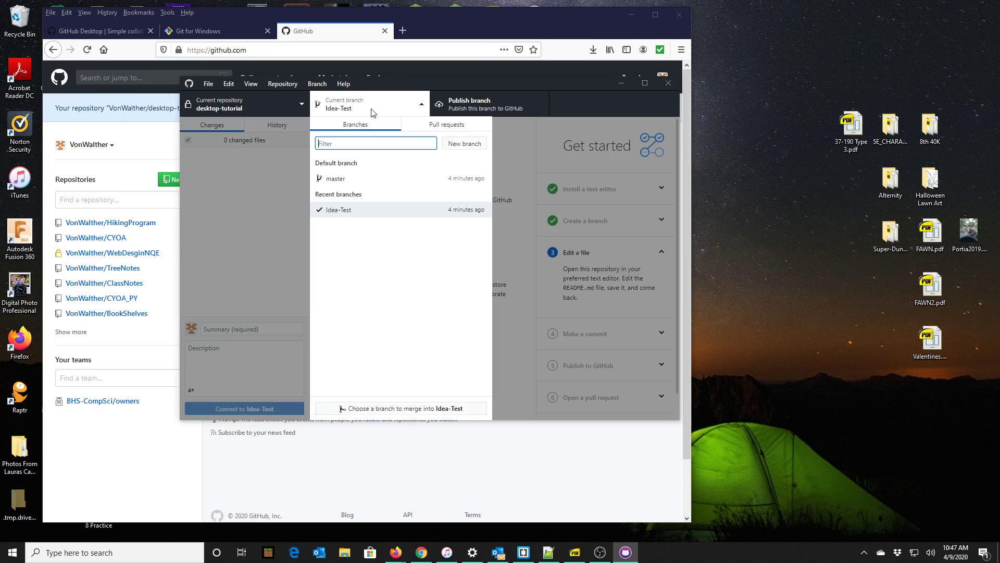
click(357, 180)
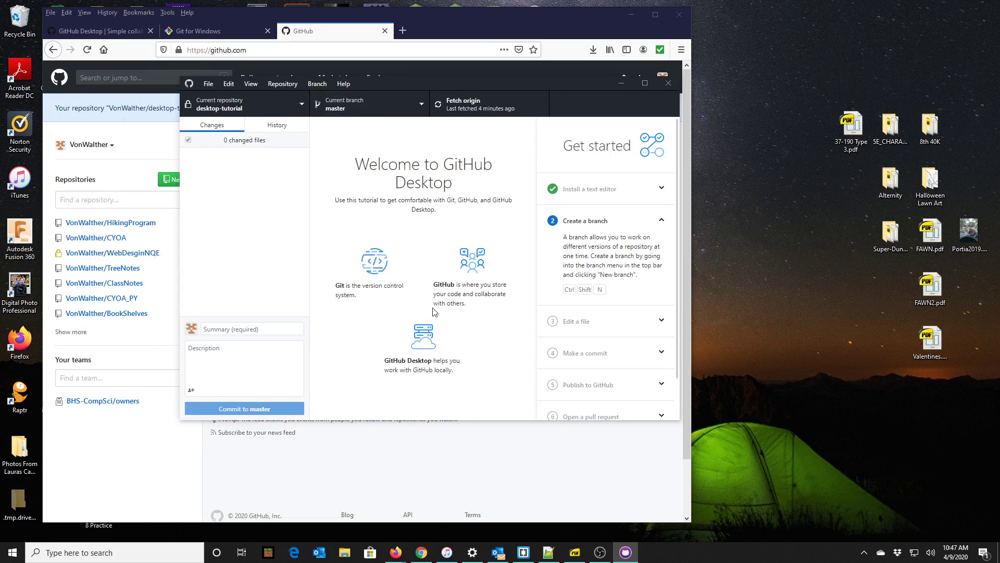
click(354, 108)
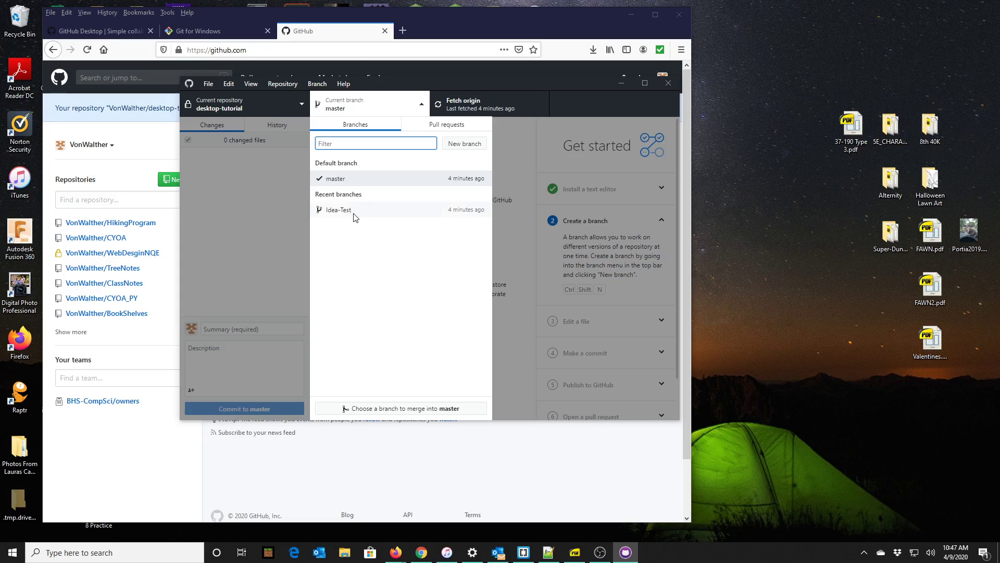
click(352, 211)
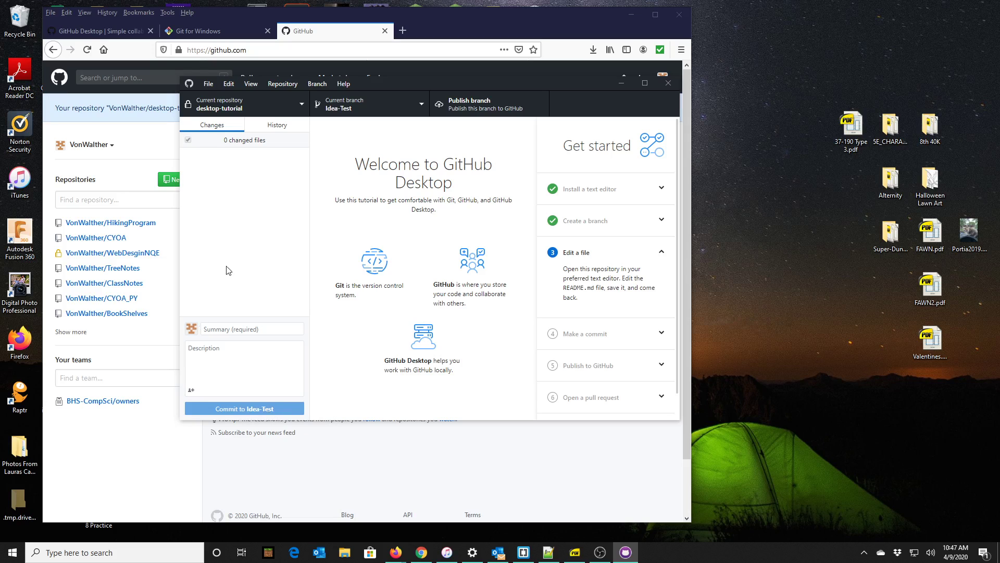
click(210, 84)
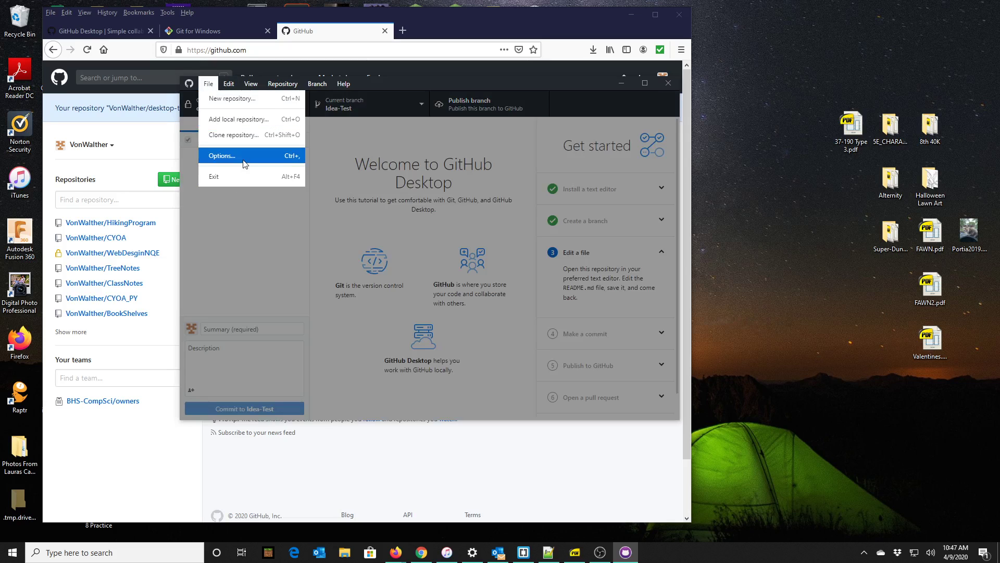
click(244, 163)
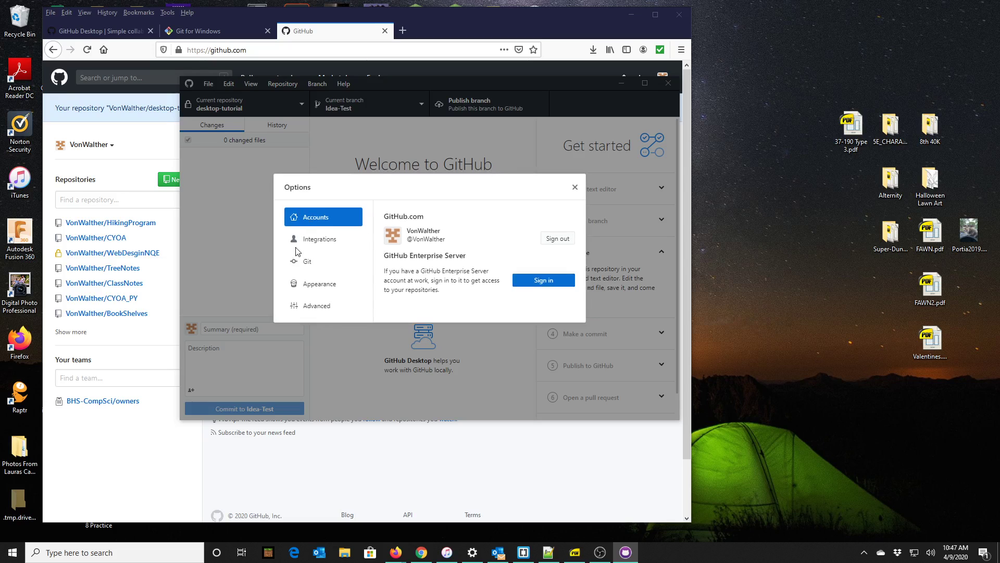
click(319, 240)
click(316, 262)
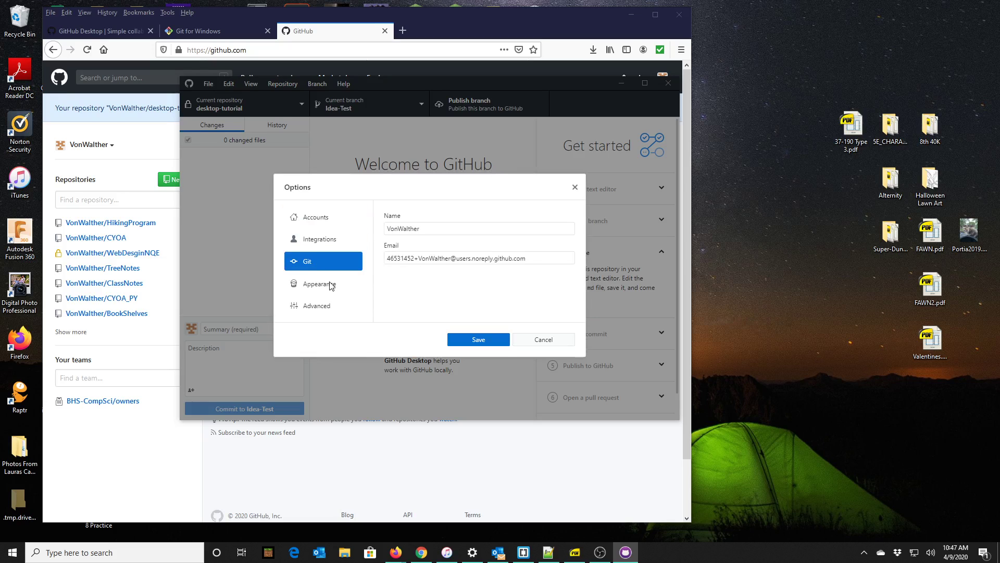
click(326, 285)
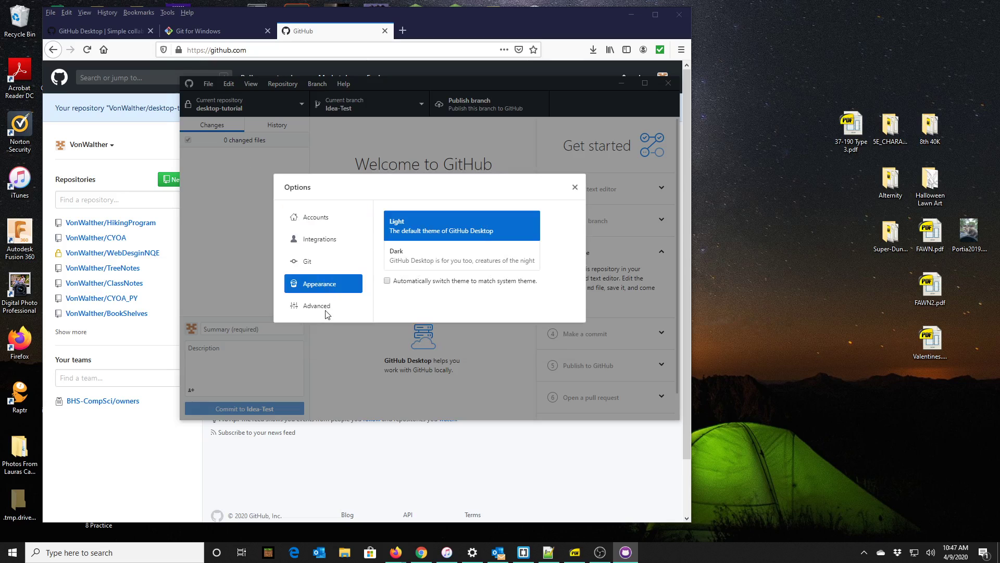
click(326, 308)
click(547, 386)
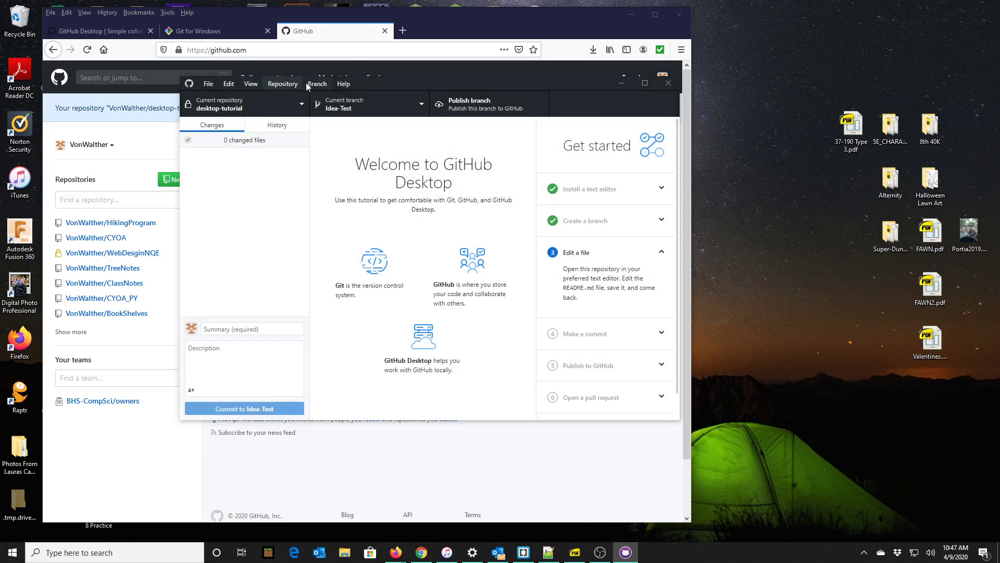
click(282, 83)
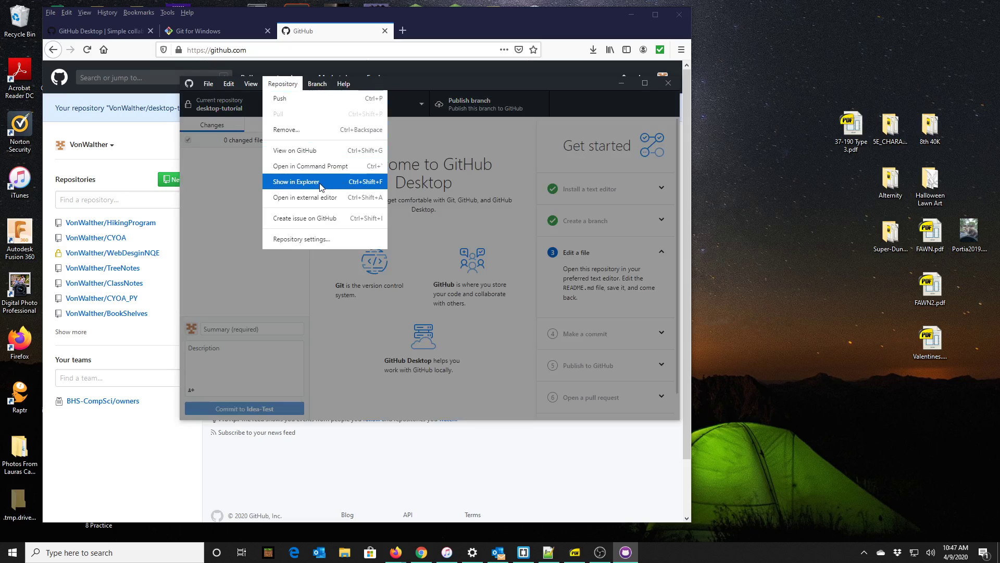
Show the desktop-tutorial repository folder in File Explorer.
click(290, 301)
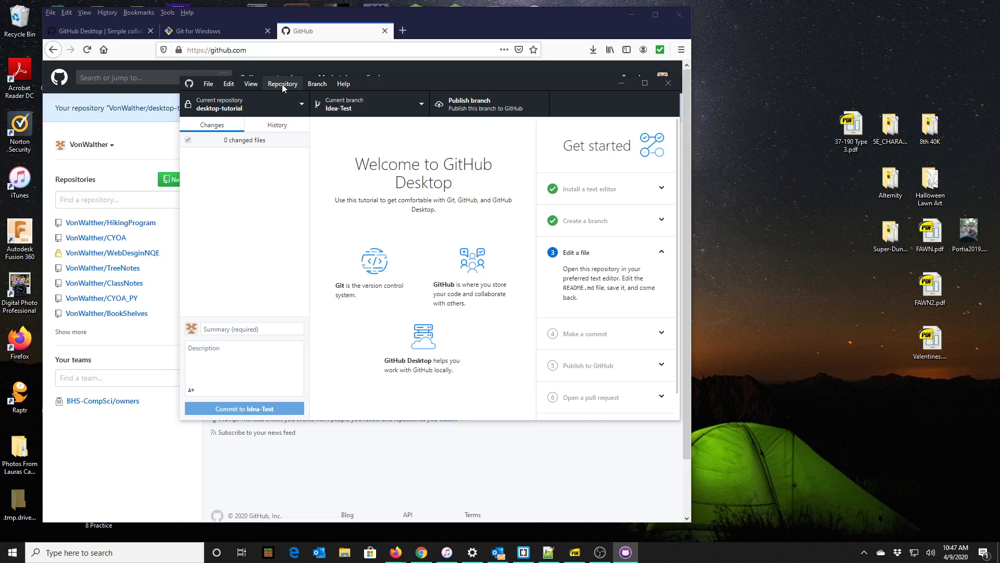
click(282, 84)
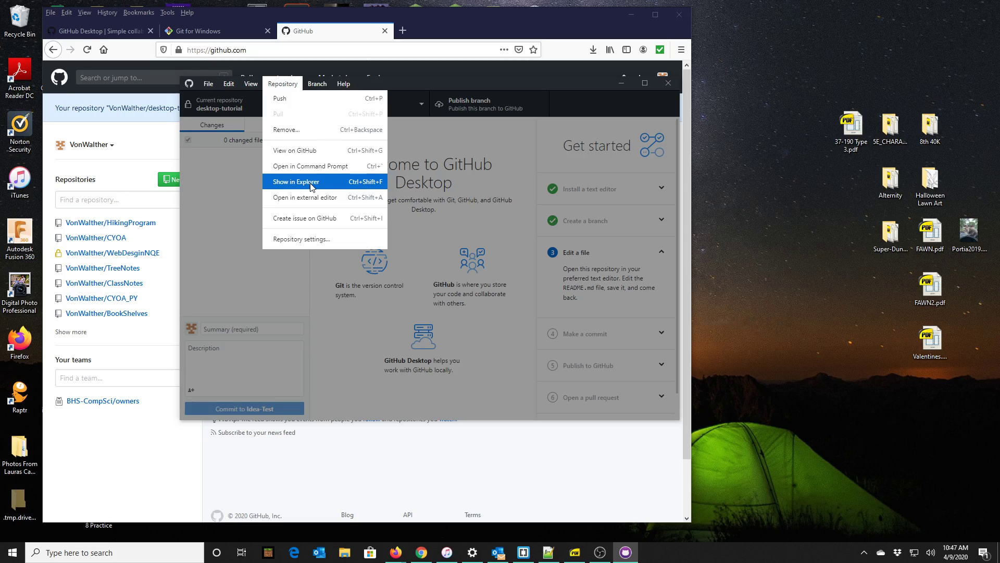
click(311, 186)
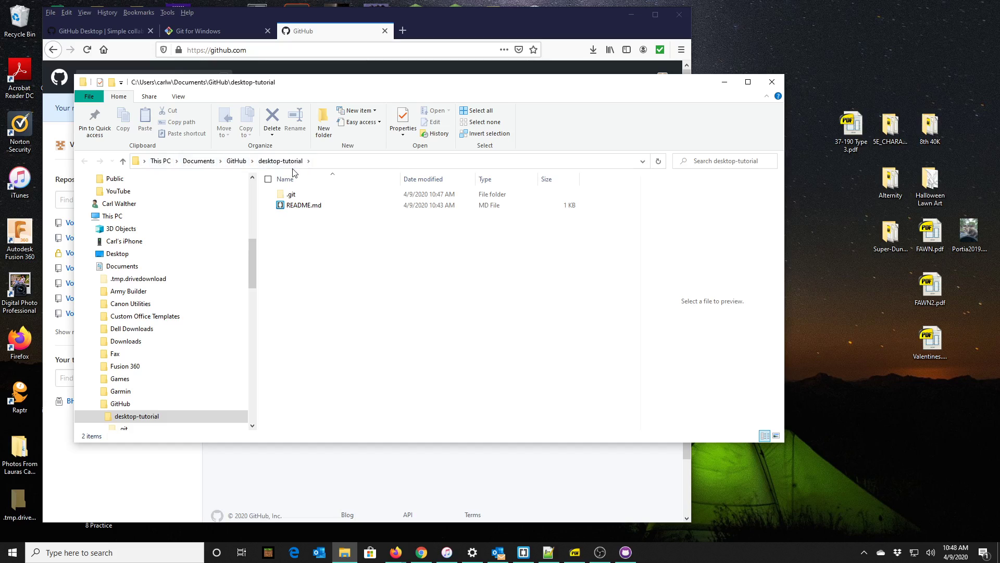
Open README.md in Brackets, minimize File Explorer, and return to GitHub Desktop.
double_click(309, 207)
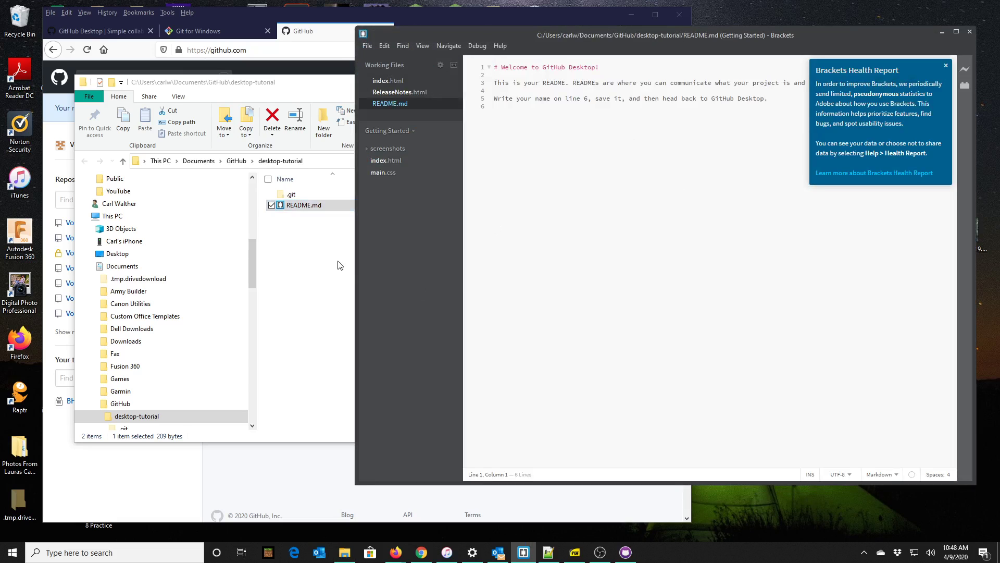
click(294, 93)
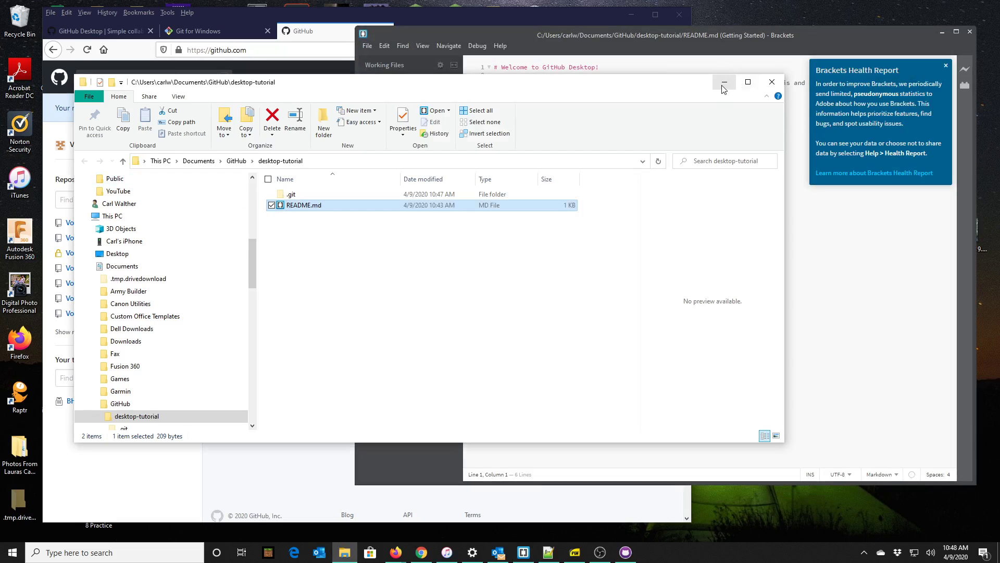
click(722, 85)
click(349, 85)
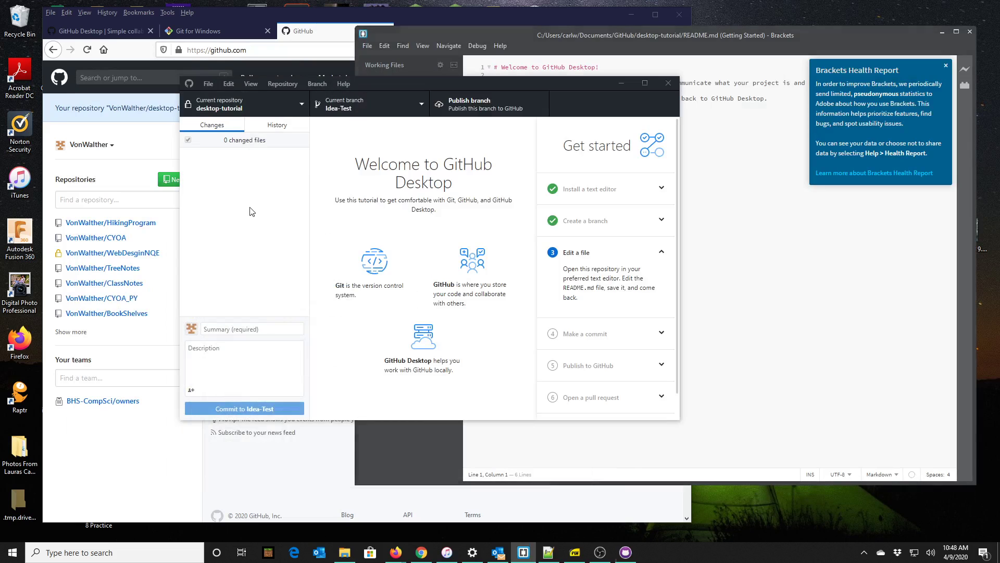
Place GitHub Desktop and Brackets side by side with README.md in front, dismissing the health report notice.
drag(455, 84, 284, 17)
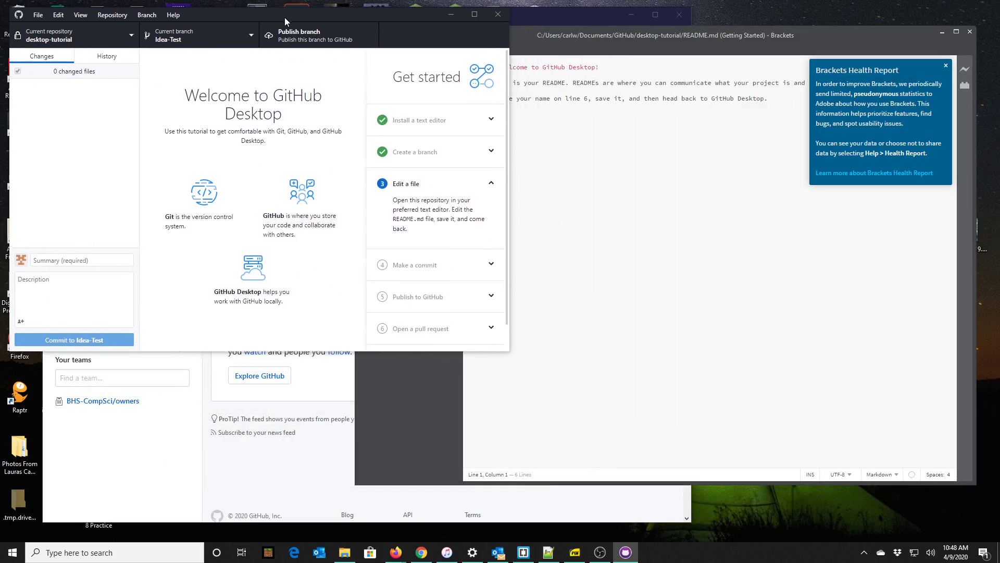
drag(671, 46, 693, 49)
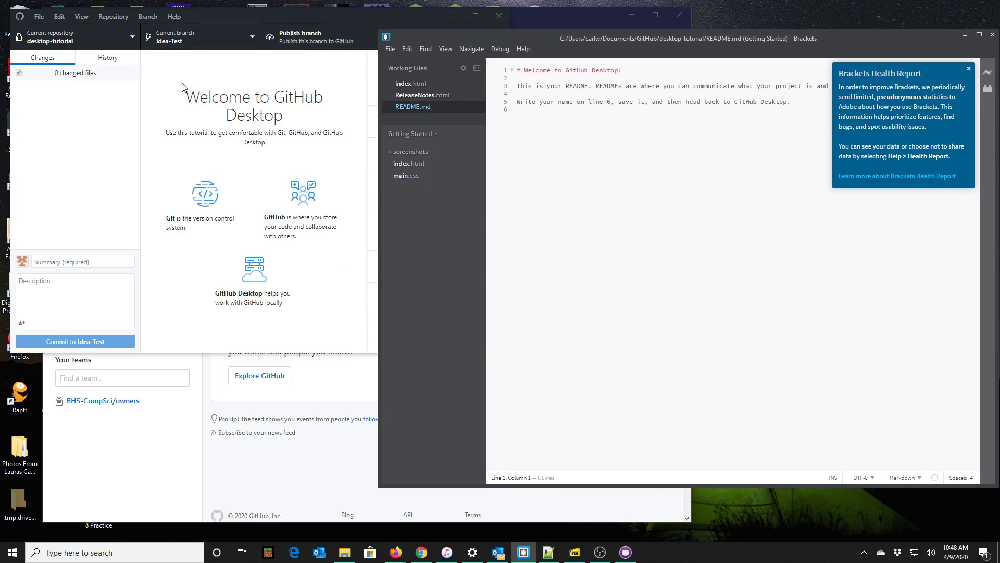
click(229, 135)
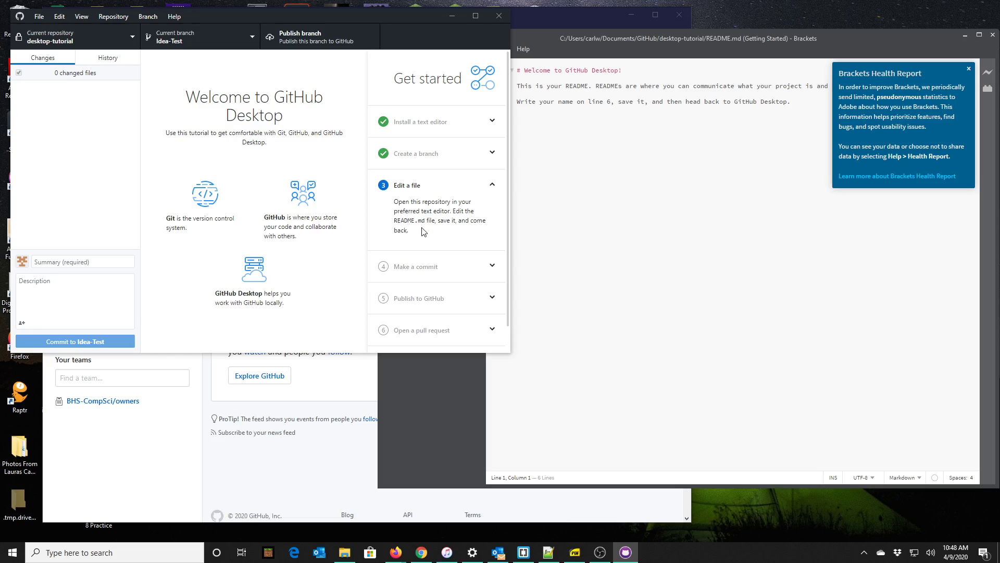
click(696, 219)
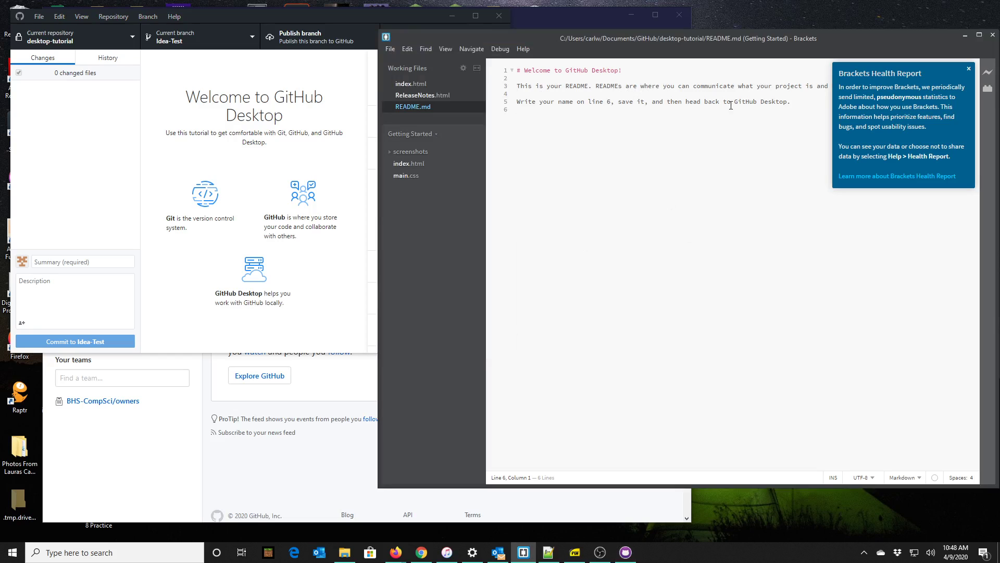
click(968, 69)
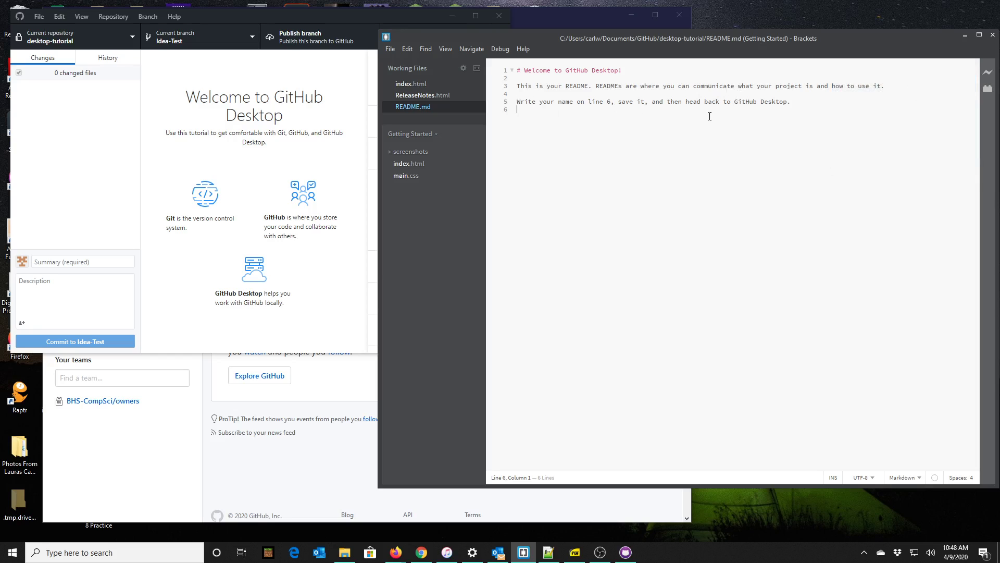
Type the author's full name on line 6 of README.md, save it, and return to GitHub Desktop.
text(Carl)
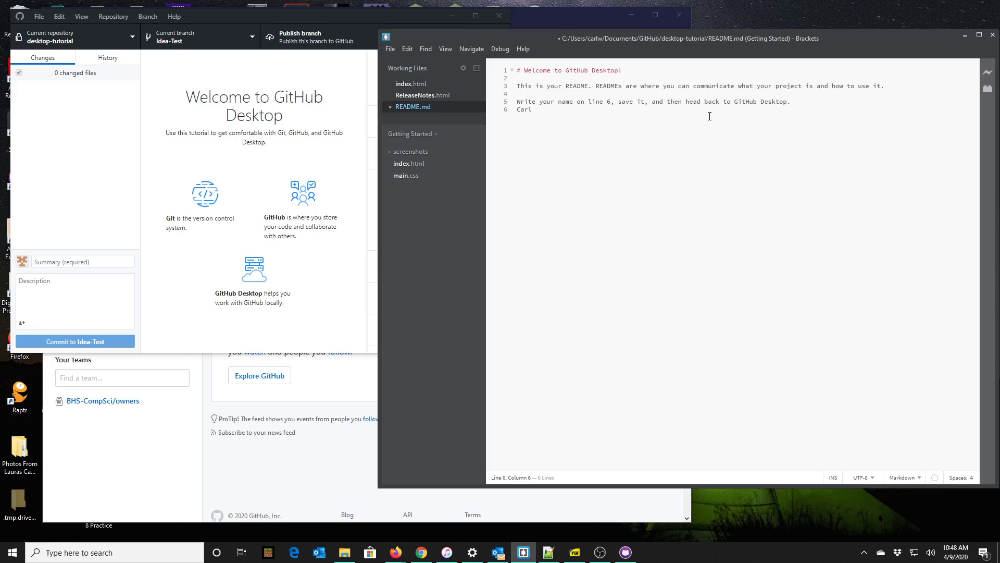
text( F. Waltehr)
click(393, 52)
click(431, 135)
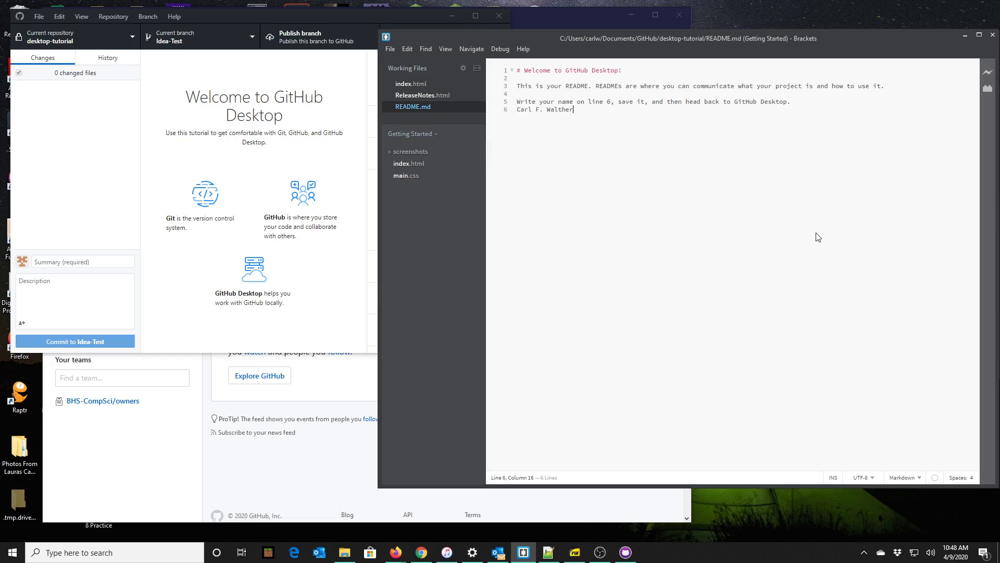
click(208, 146)
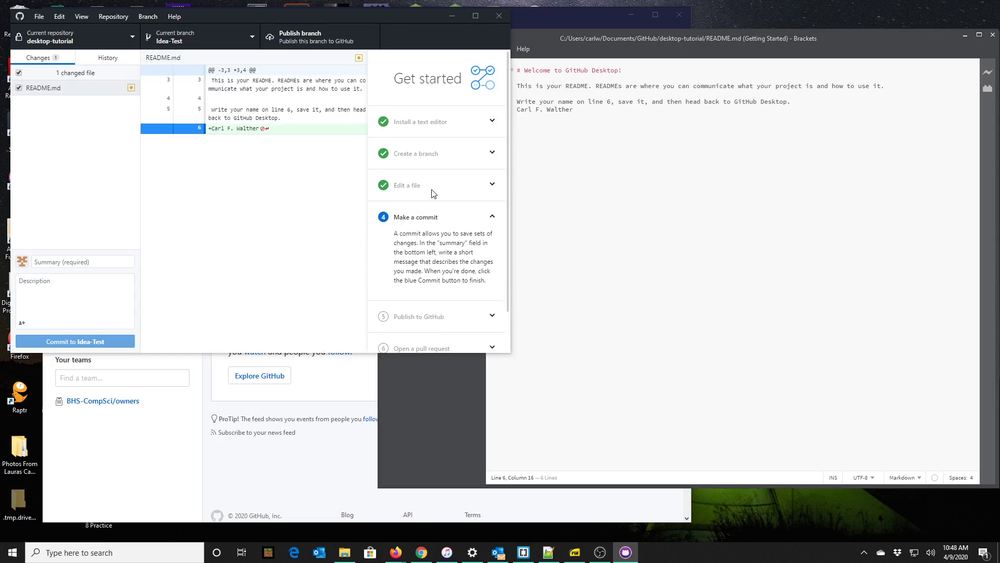
click(432, 192)
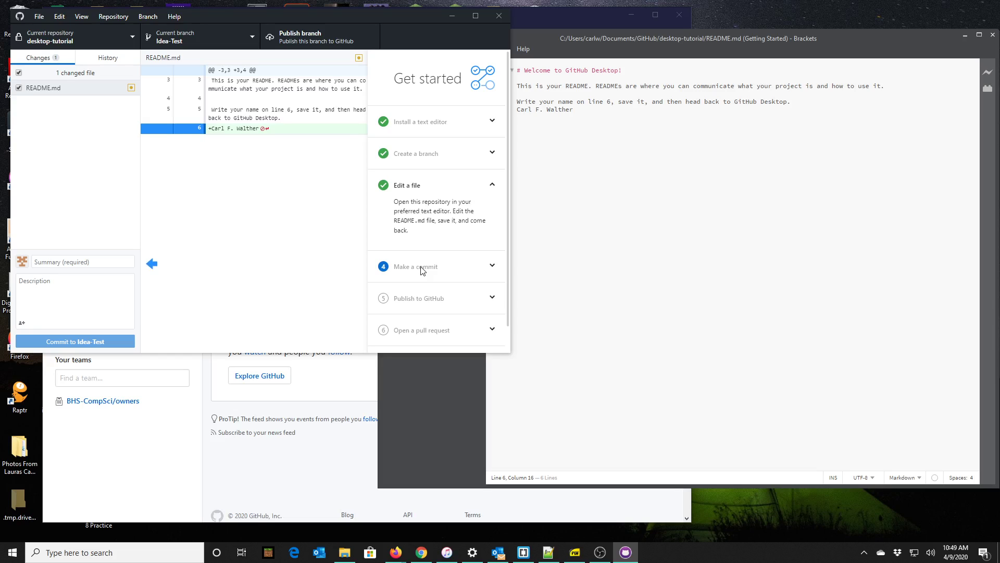
Review the README.md diff with the added name line and start the commit summary.
key(alt)
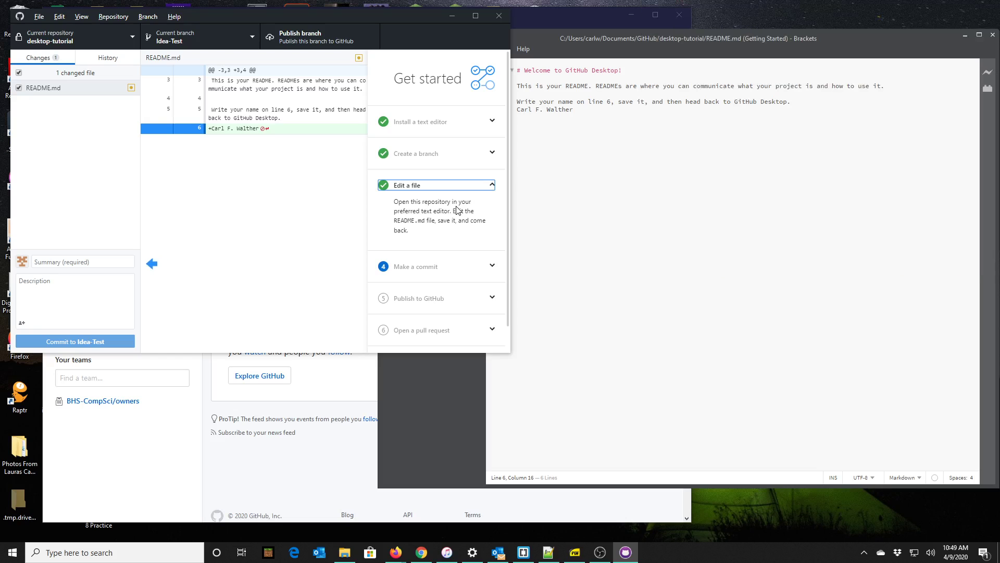
click(84, 263)
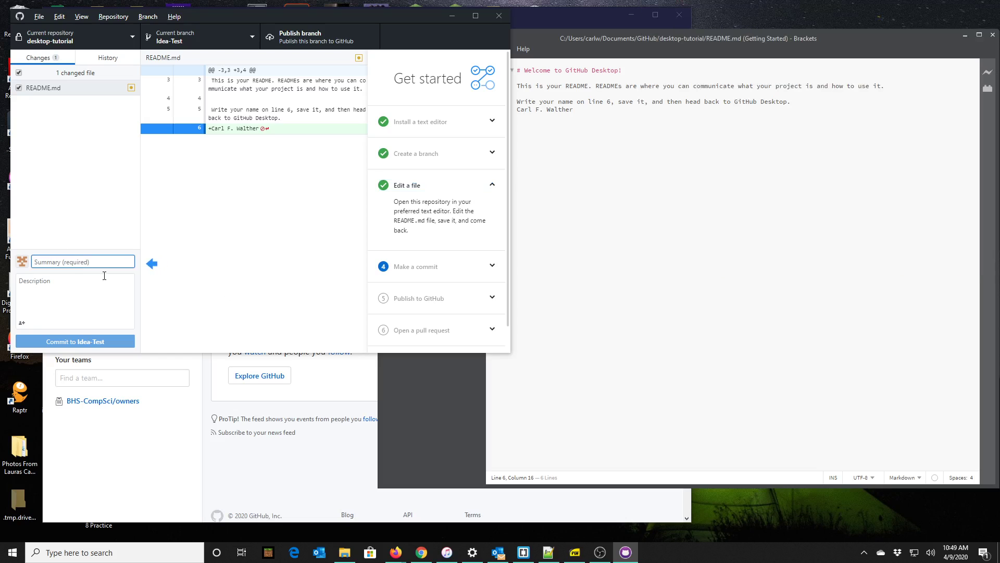
Enter commit summary 'Name My Self' and description 'Added my name to the readme file.'.
text(d)
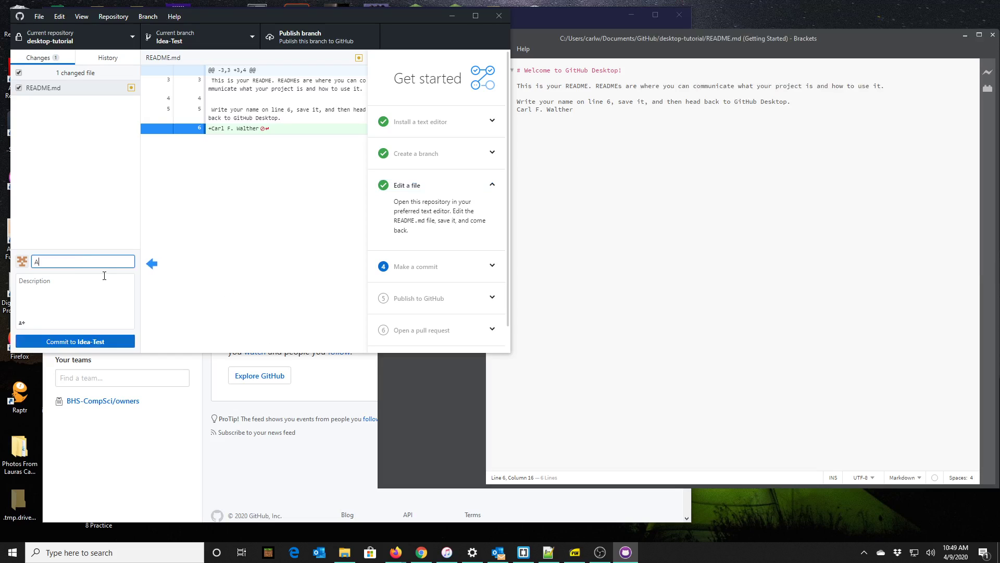
key(BackSpace)
text(Name My Self)
drag(90, 259, 54, 261)
text(My Self)
click(61, 284)
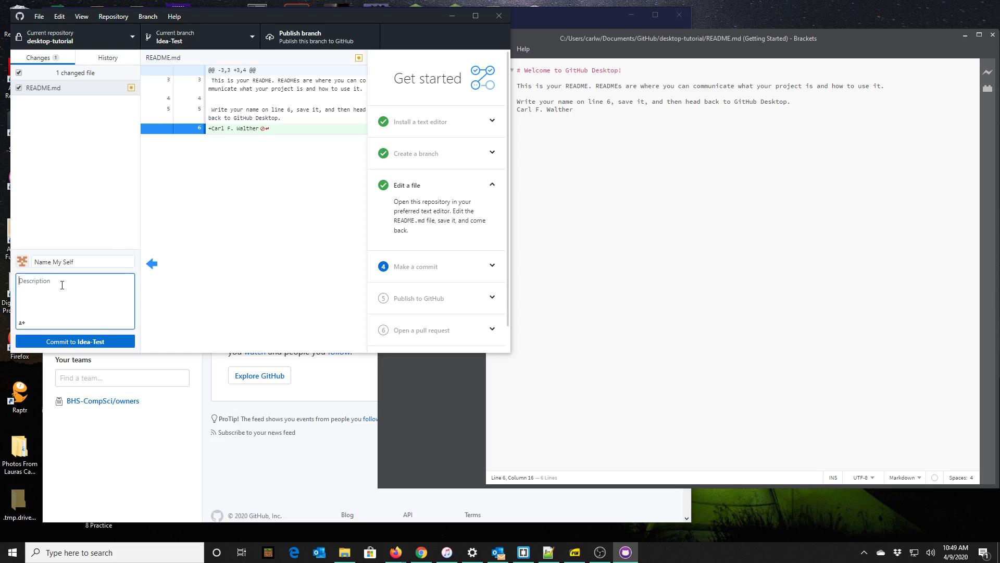
text(Added my name to the readme fiel)
key(BackSpace)
key(BackSpace)
Expand the Make a commit tutorial step, then enlarge and reposition the GitHub Desktop window.
click(486, 265)
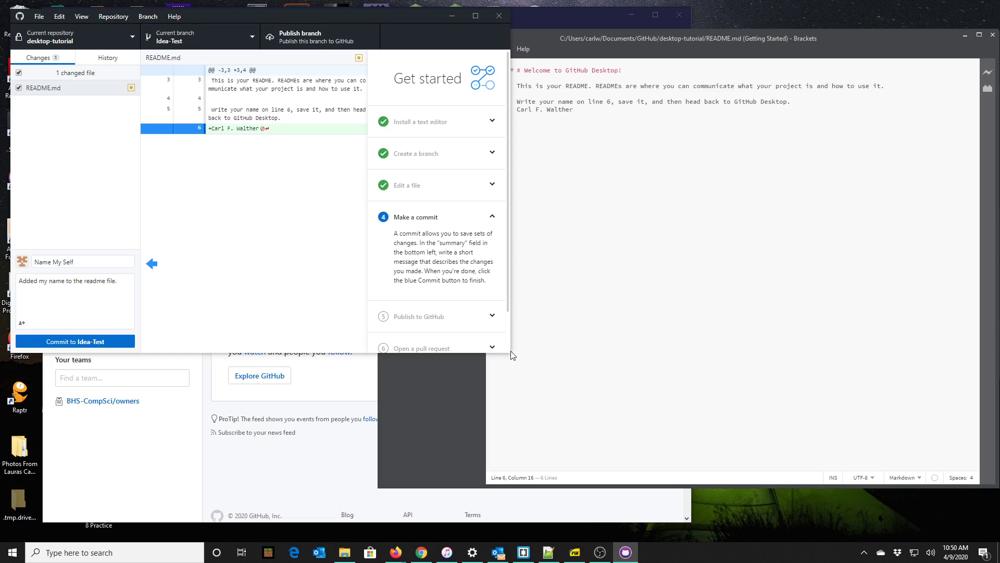
drag(510, 353, 688, 423)
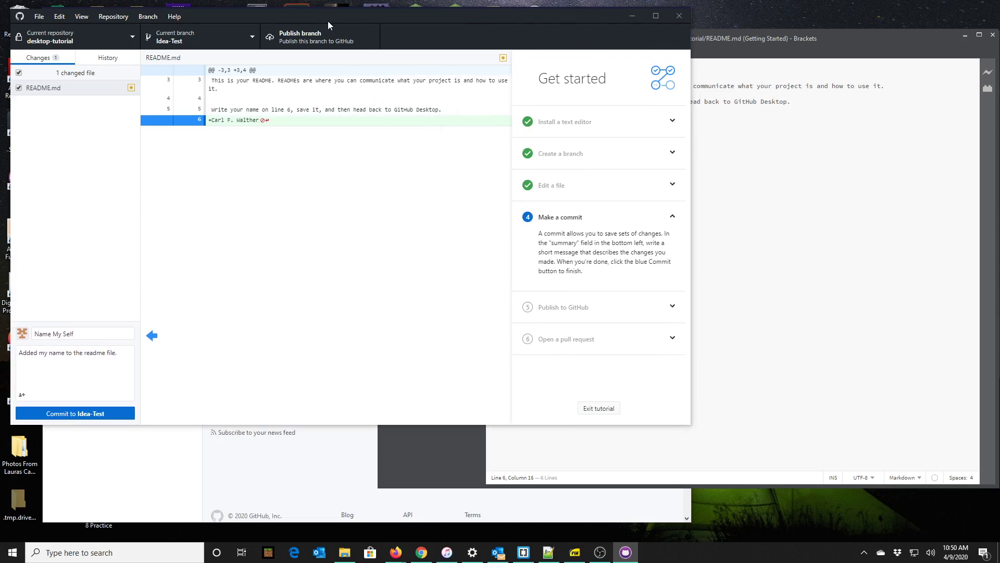
drag(386, 16, 496, 29)
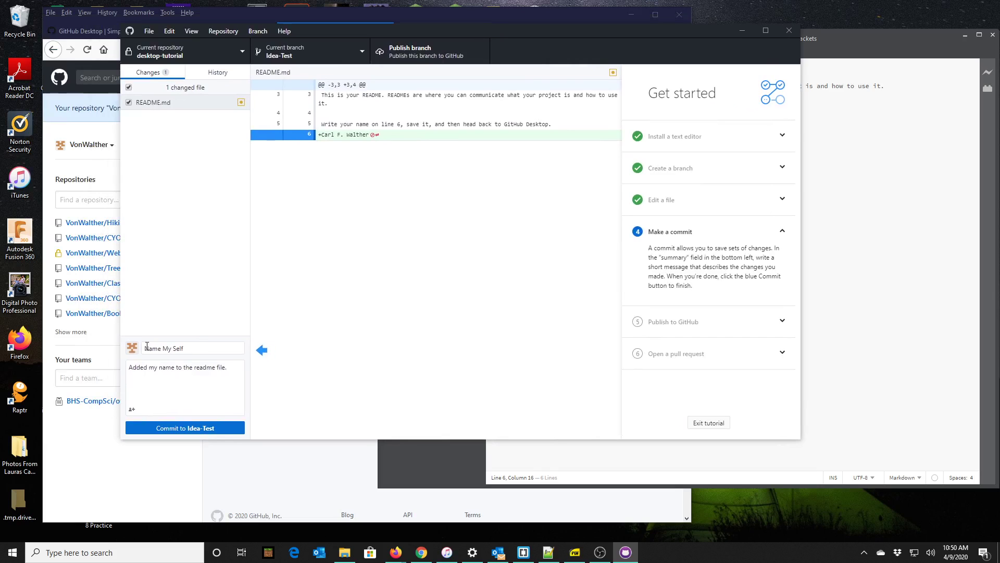
Commit 'Name My Self' to Idea-Test, then bring the GitHub dashboard in Firefox forward.
click(182, 430)
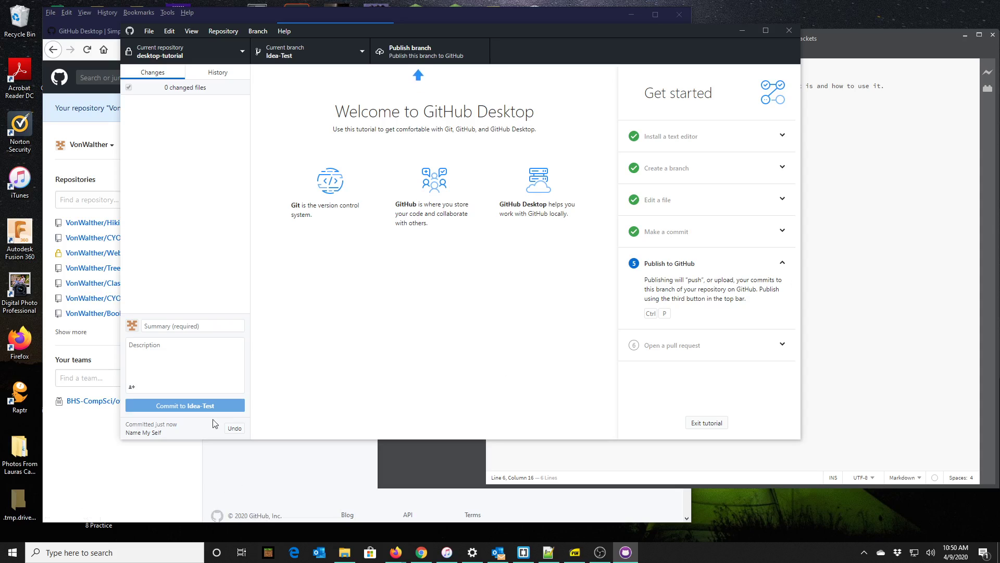
click(196, 483)
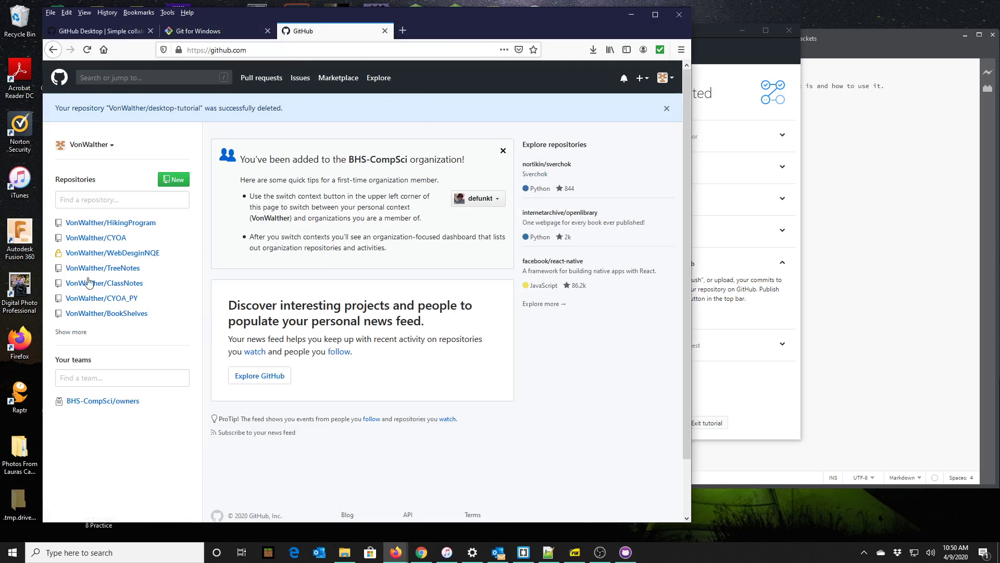
Switch the GitHub dashboard context back to the personal account and reload it.
click(91, 146)
click(108, 182)
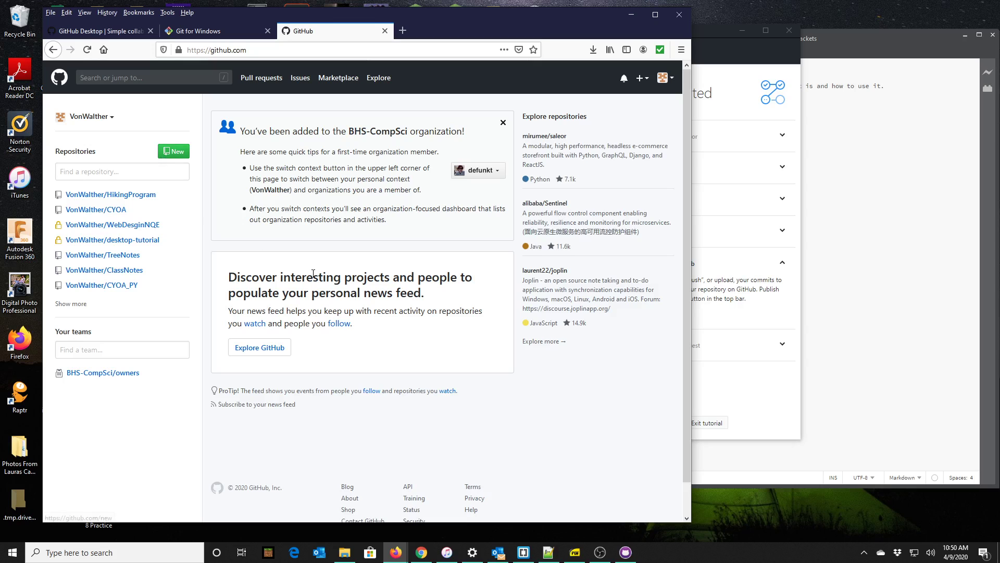
scroll(178, 120, down, 1)
scroll(191, 85, up, 1)
click(59, 78)
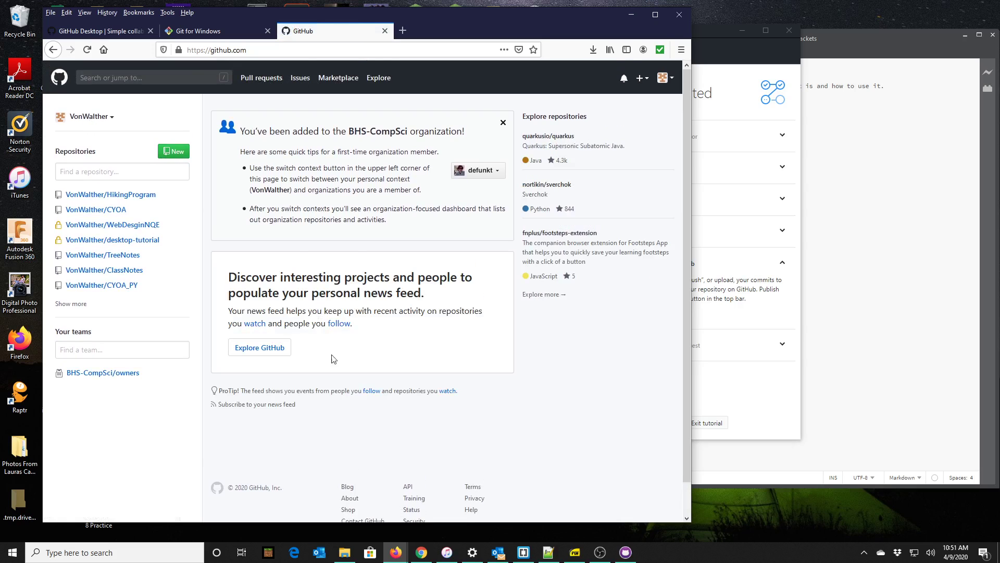
scroll(370, 414, down, 1)
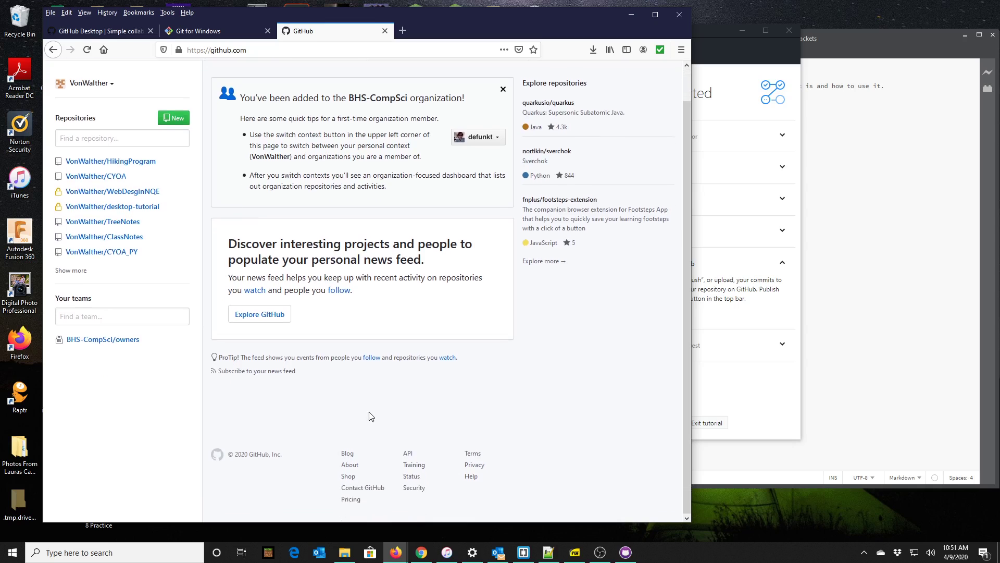
scroll(371, 416, up, 1)
click(111, 118)
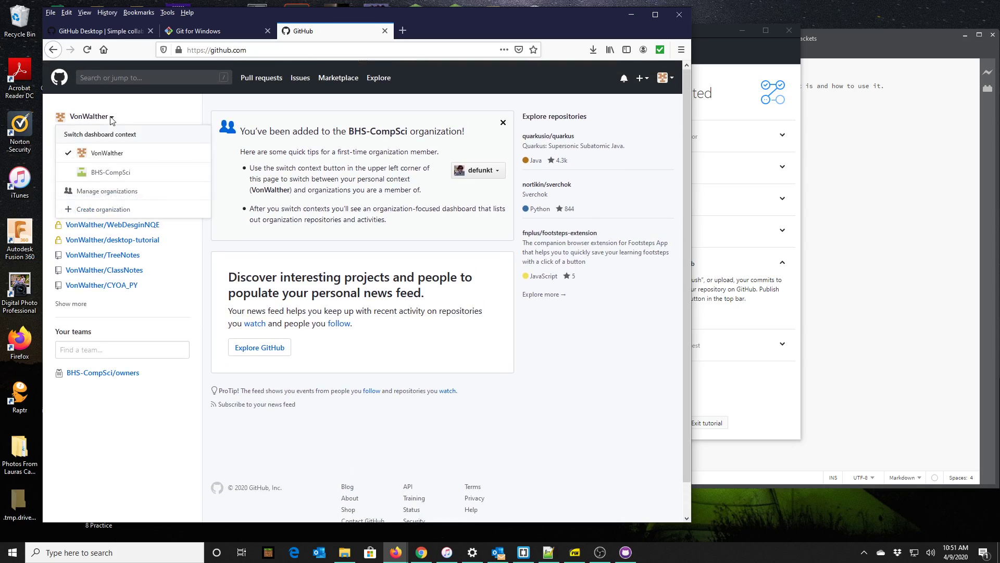
click(107, 152)
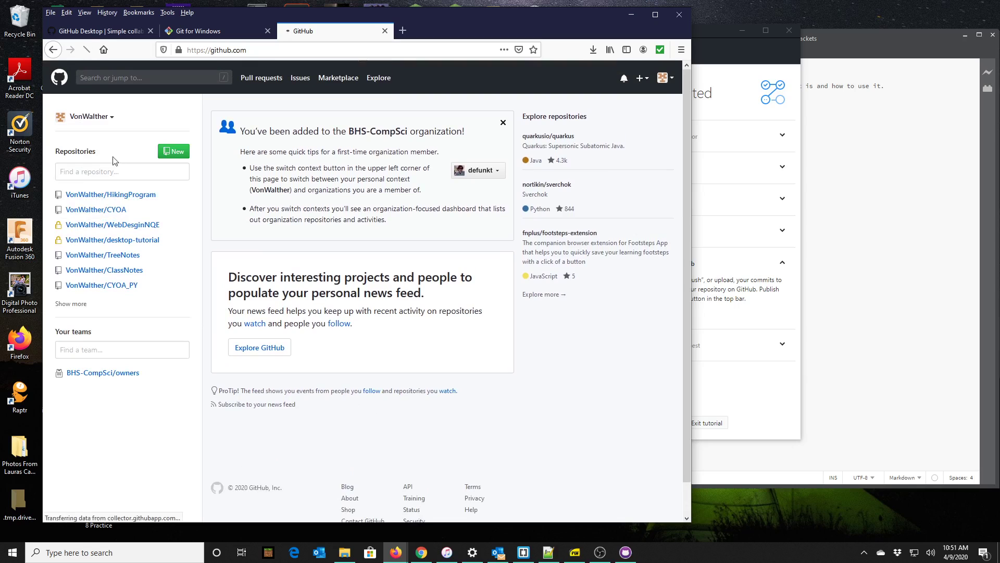
Close the organization welcome notice and expand Repositories to list every repository.
click(503, 123)
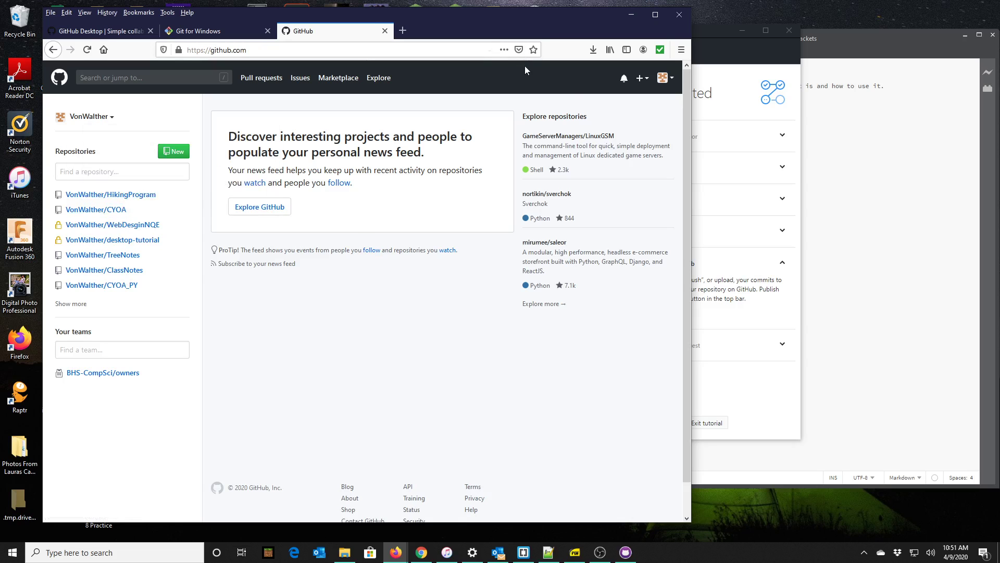
key(ctrl+a)
drag(457, 27, 572, 28)
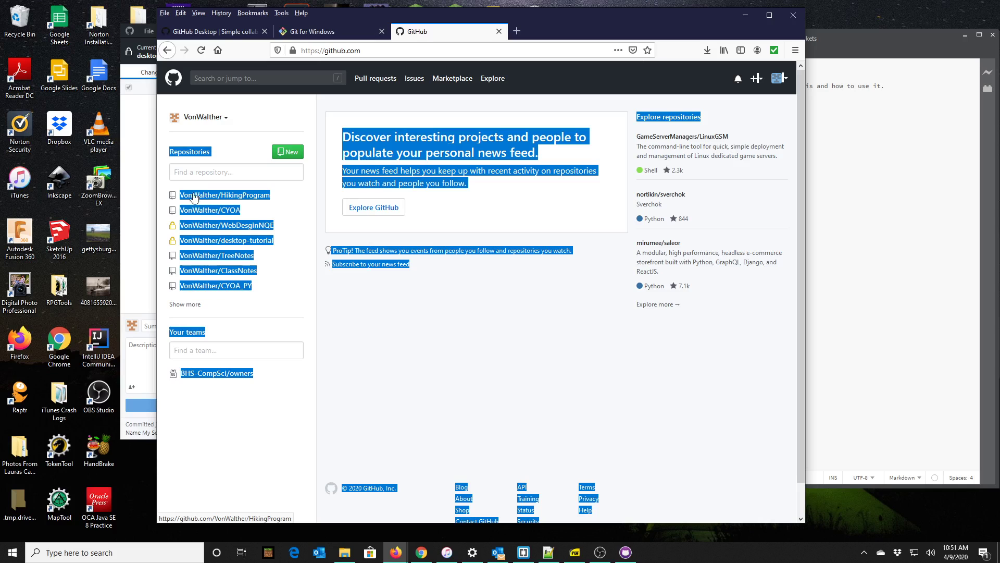
scroll(201, 250, down, 2)
scroll(187, 292, up, 2)
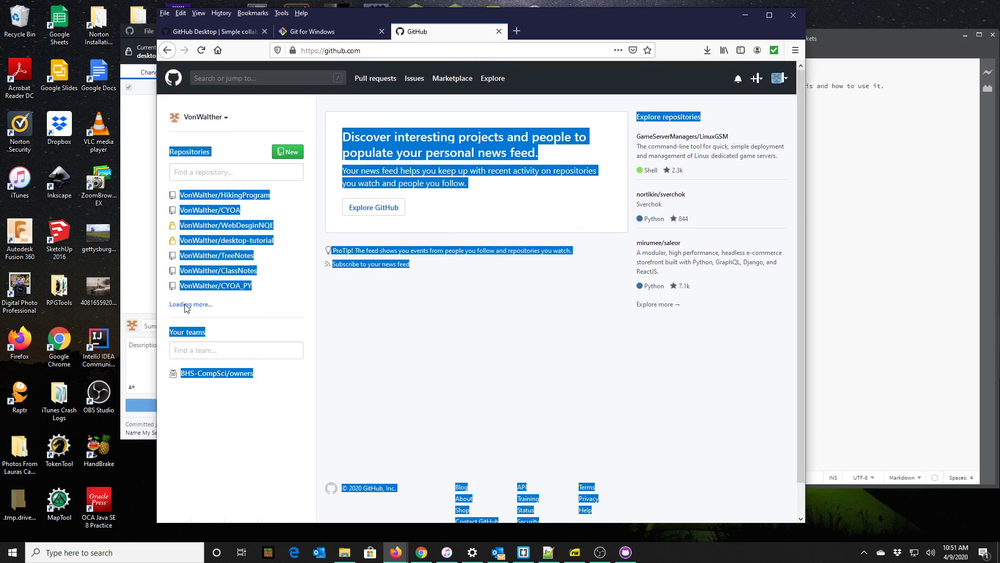
click(185, 305)
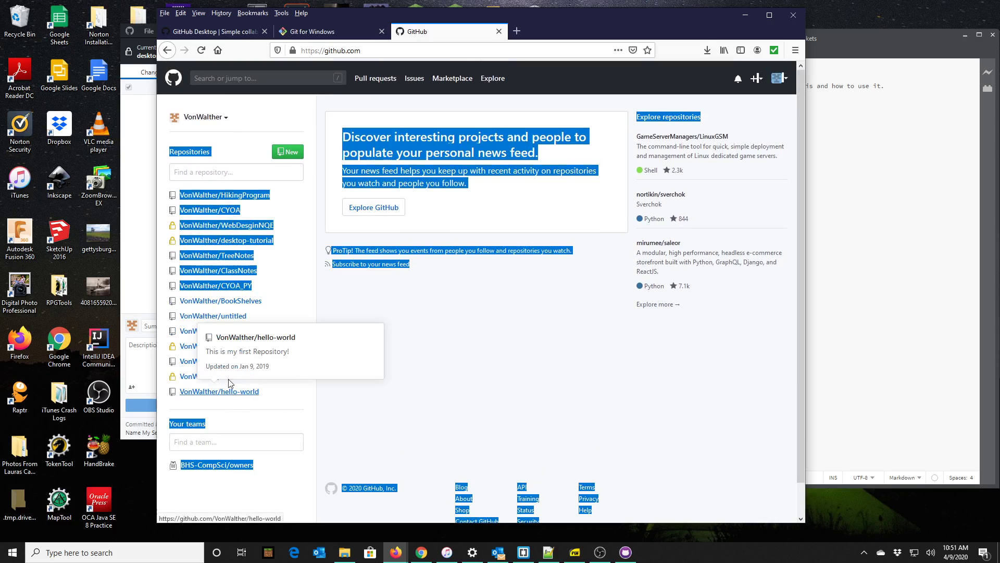
click(222, 233)
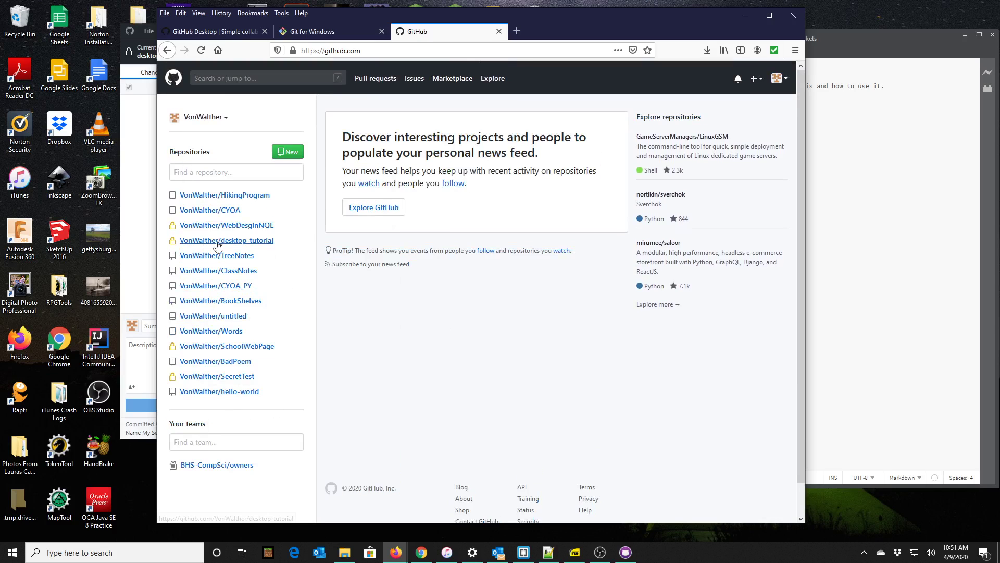
Open desktop-tutorial, review its branches, and view README.md on master.
click(219, 243)
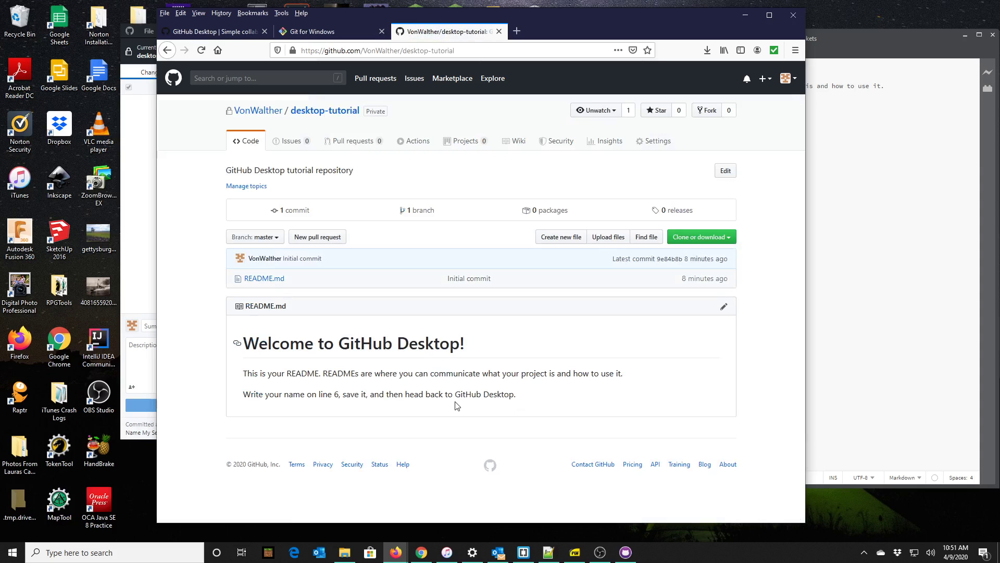
click(419, 211)
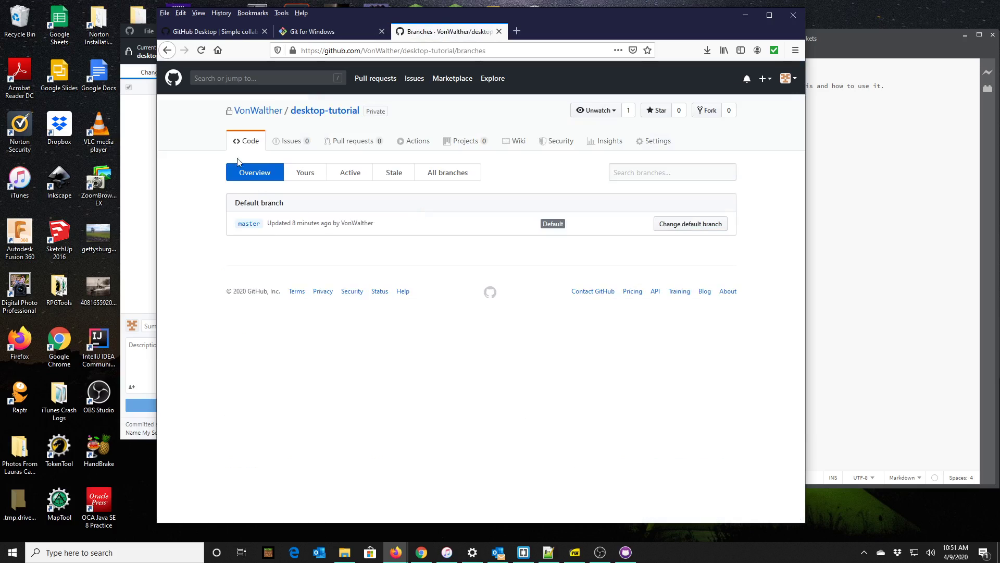
click(257, 173)
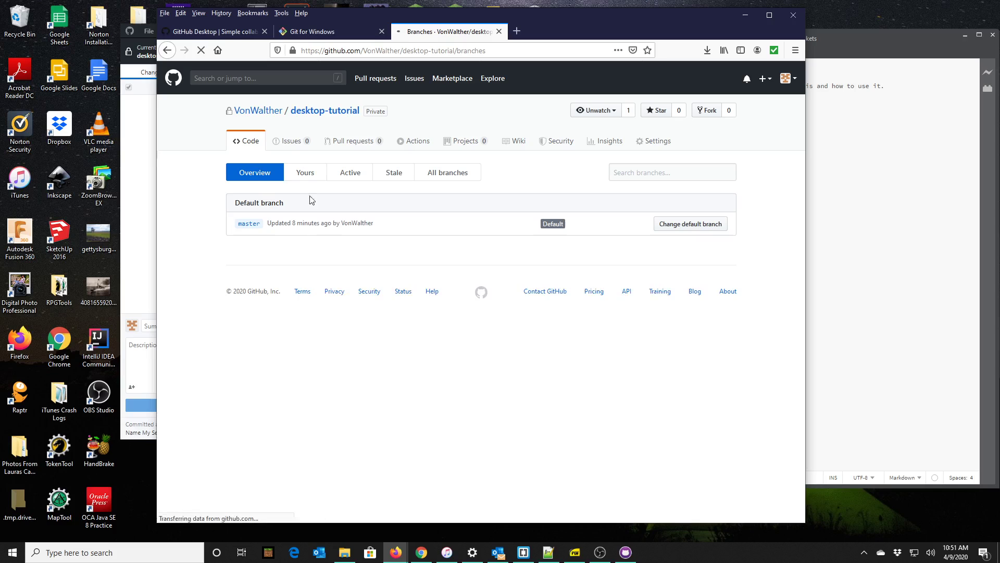
click(252, 145)
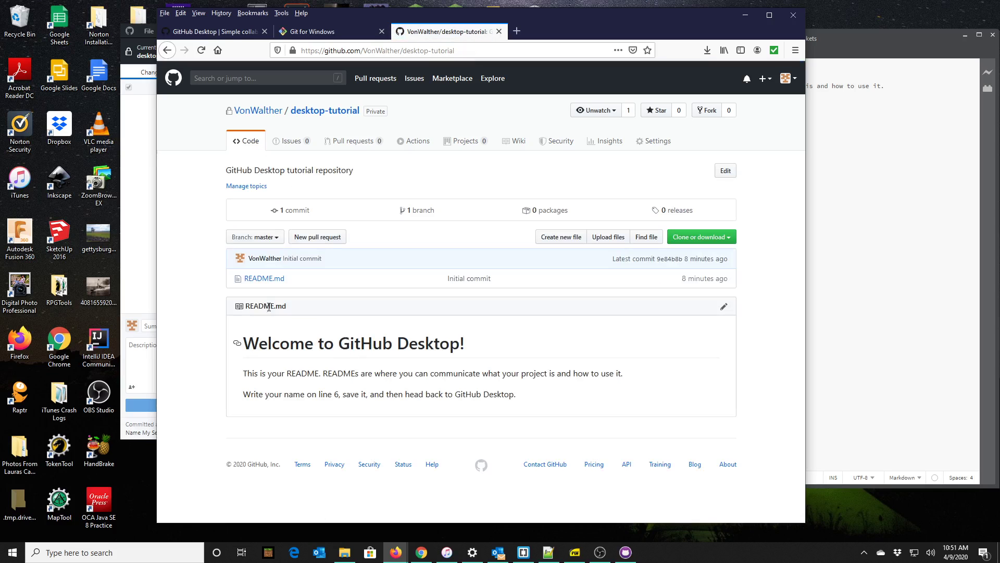
click(270, 279)
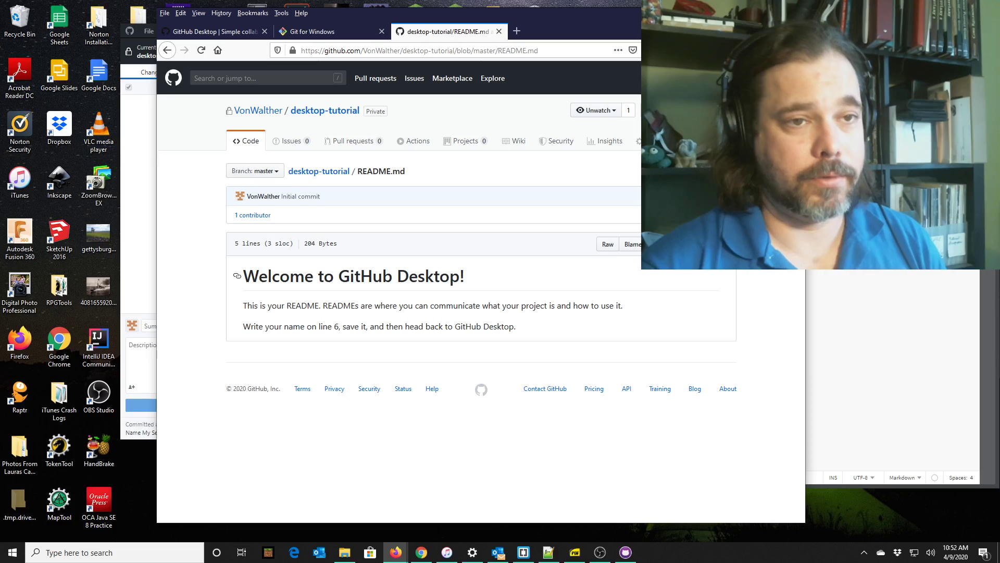
click(735, 8)
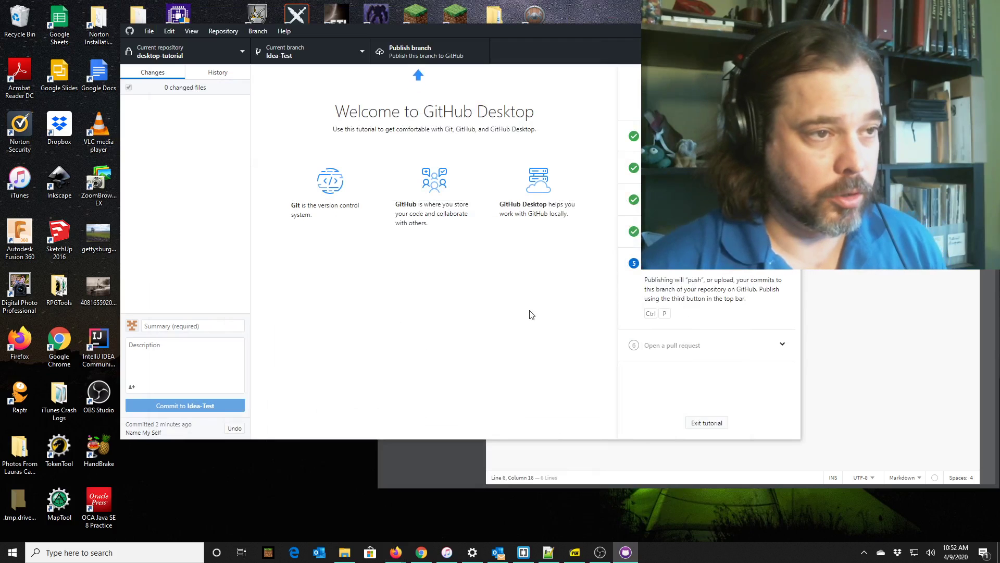
Publish the Idea-Test branch to GitHub from GitHub Desktop.
click(417, 49)
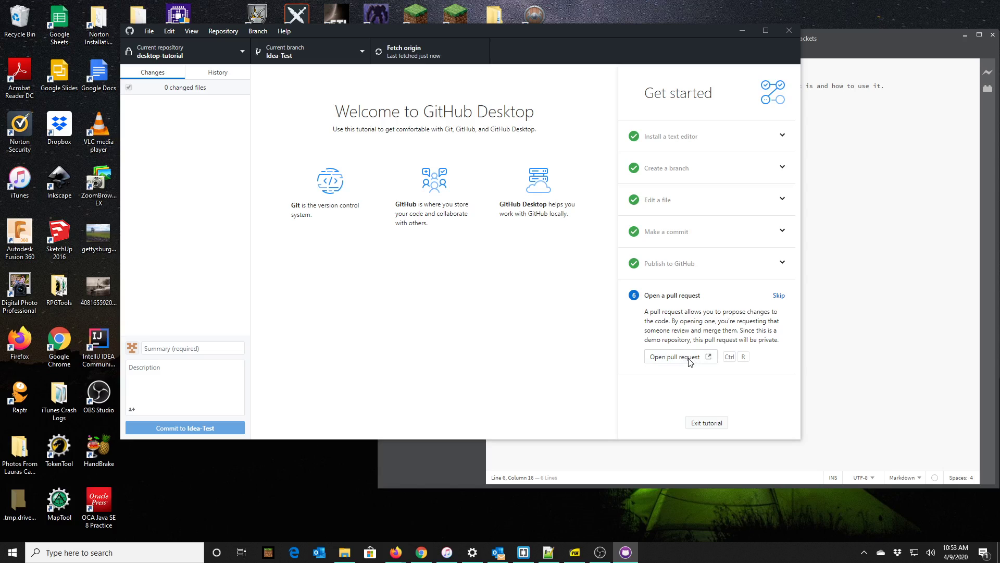
click(676, 357)
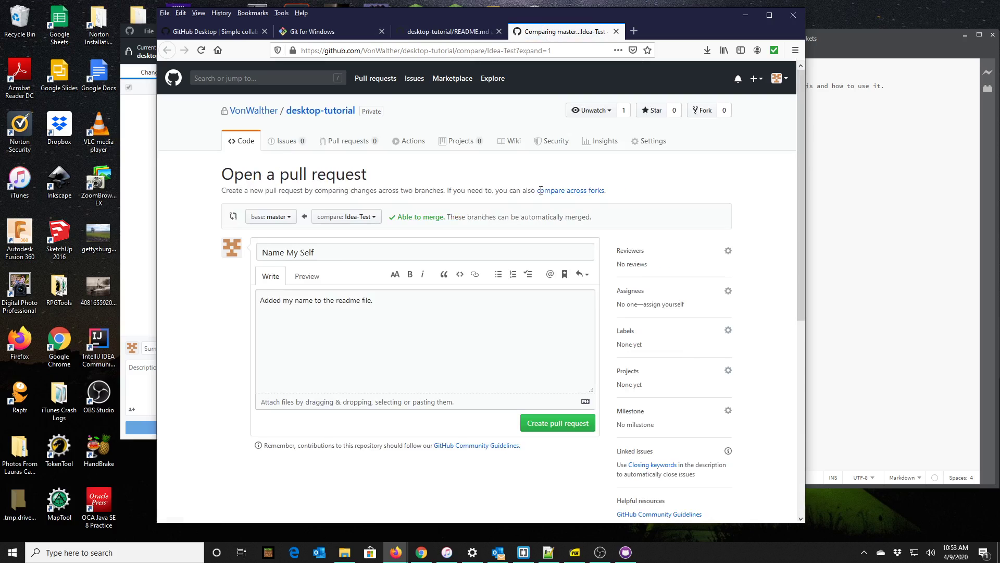
Place Firefox's Idea-Test pull-request form on the left half and GitHub Desktop on the right half.
drag(683, 20, 565, 34)
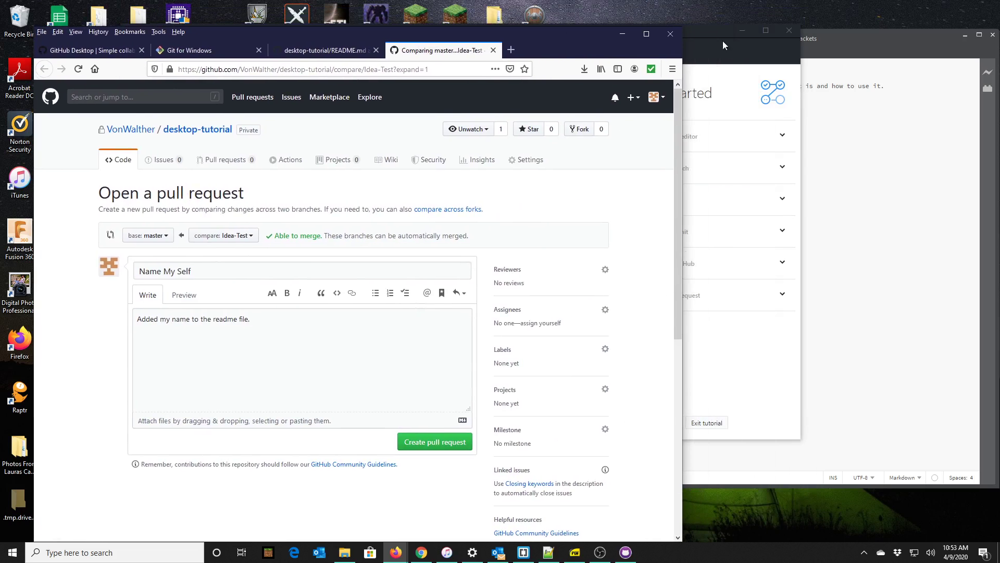
click(723, 40)
drag(470, 36, 999, 99)
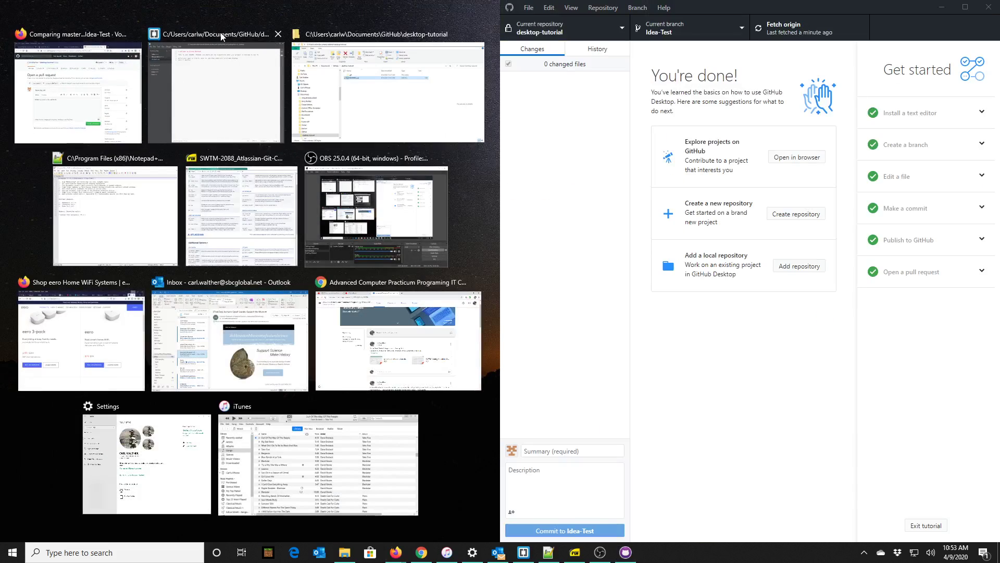
click(224, 83)
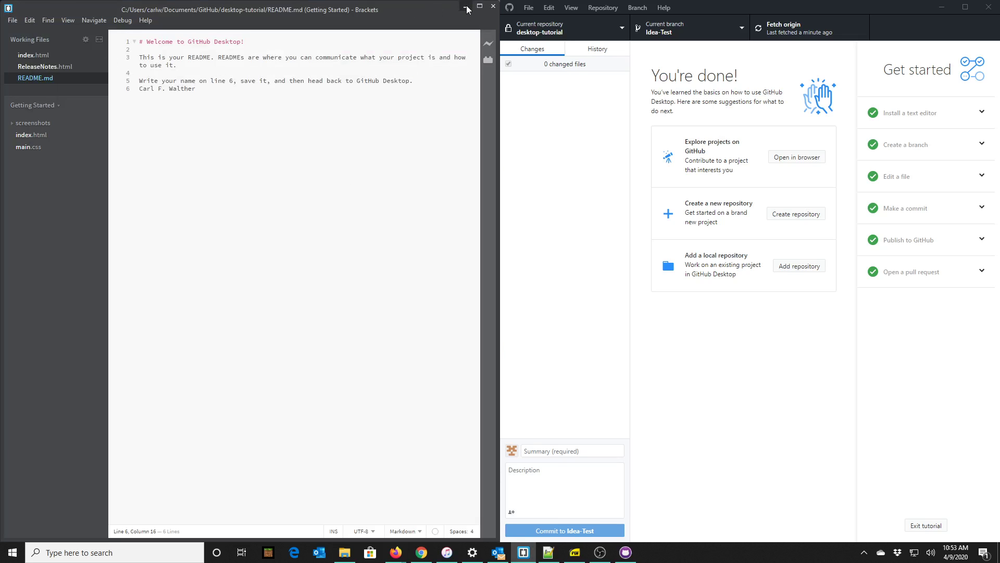
click(465, 6)
drag(773, 6, 999, 21)
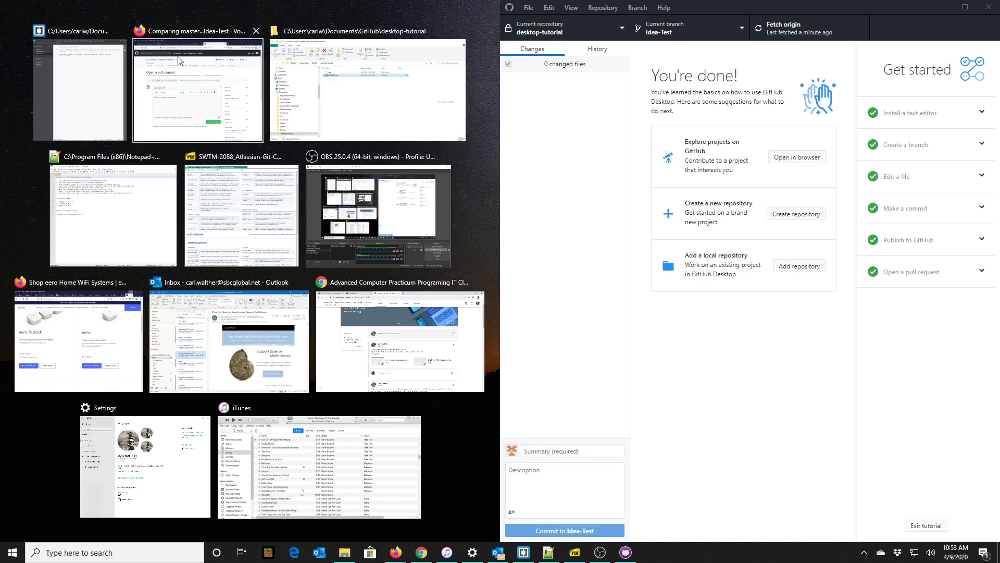
click(175, 38)
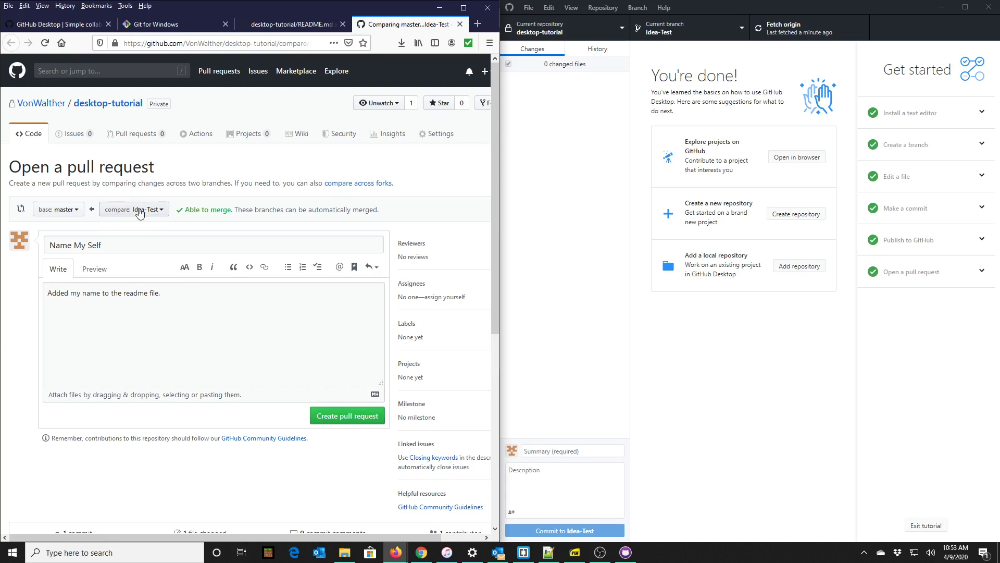
Create the 'Name My Self' pull request from Idea-Test into master.
click(204, 297)
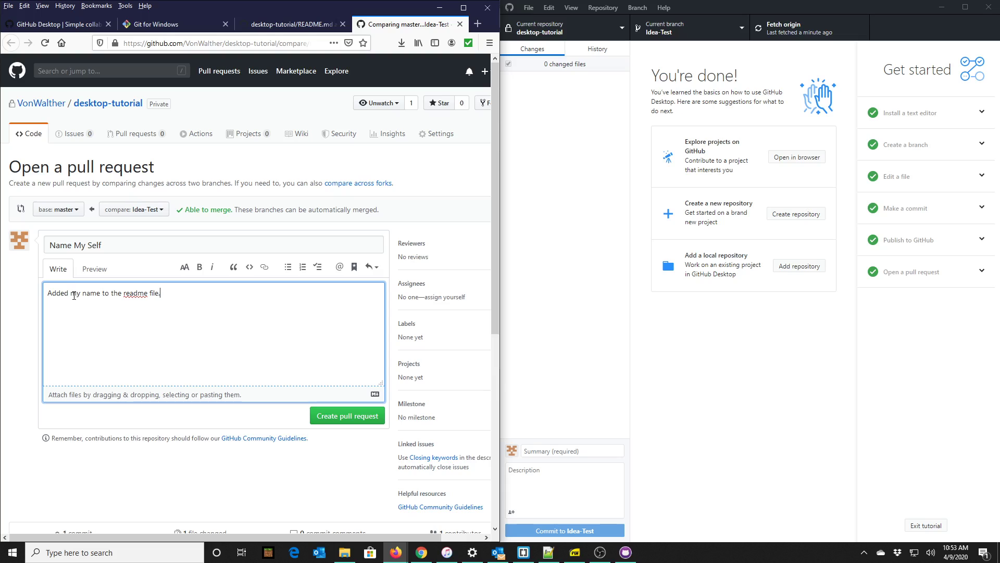
click(352, 421)
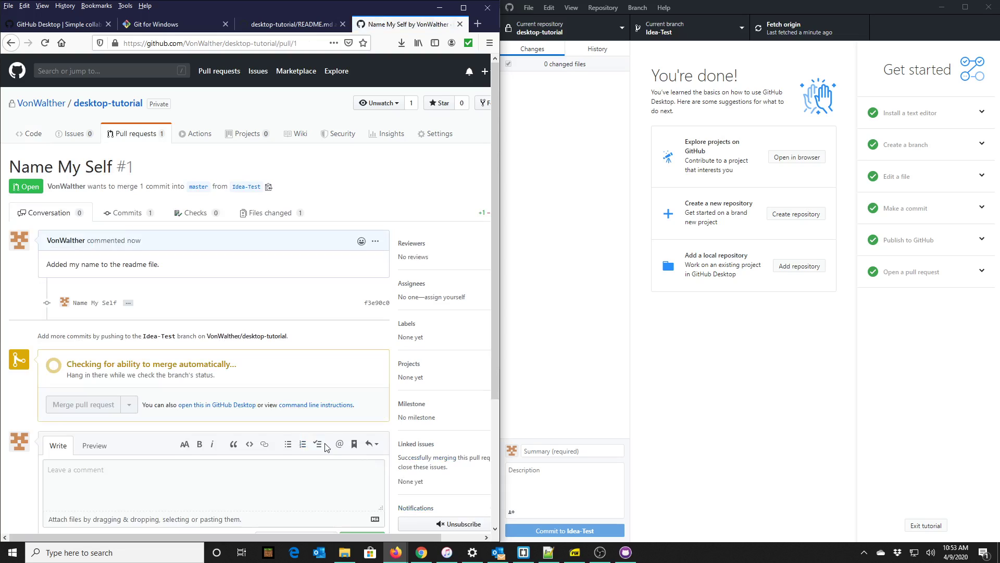
scroll(283, 419, down, 2)
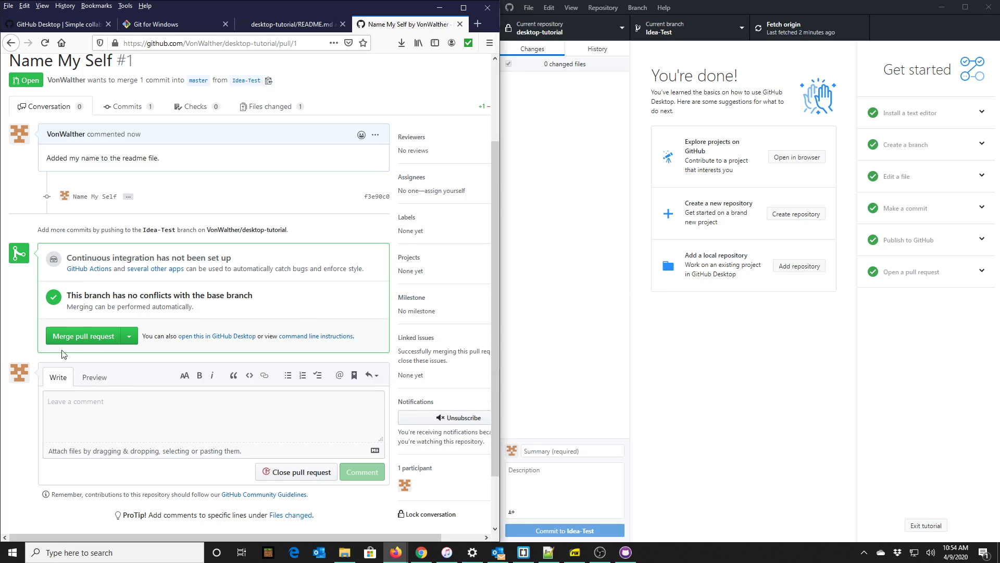
Merge pull request #1 into master and return to the desktop-tutorial home page.
click(87, 340)
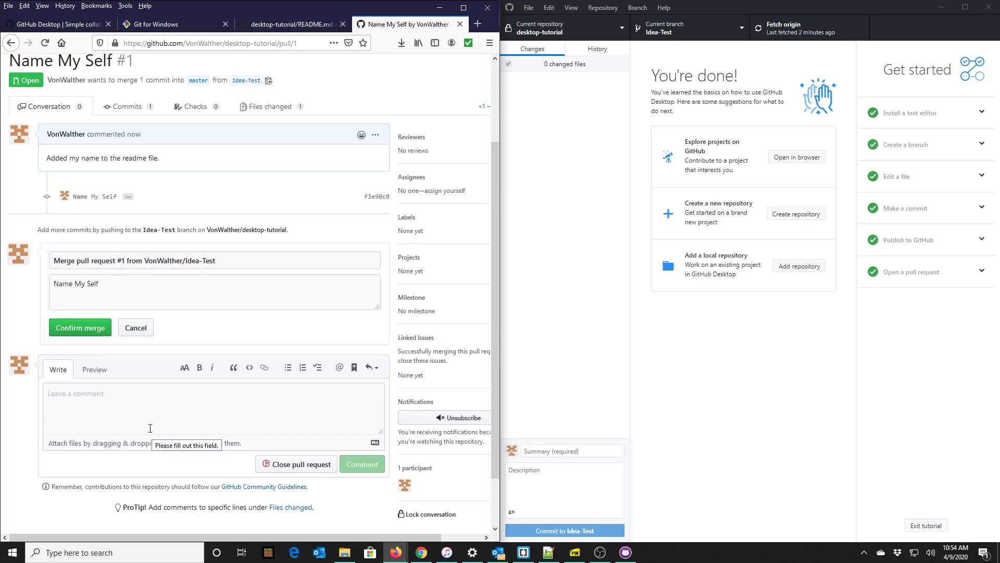
click(89, 331)
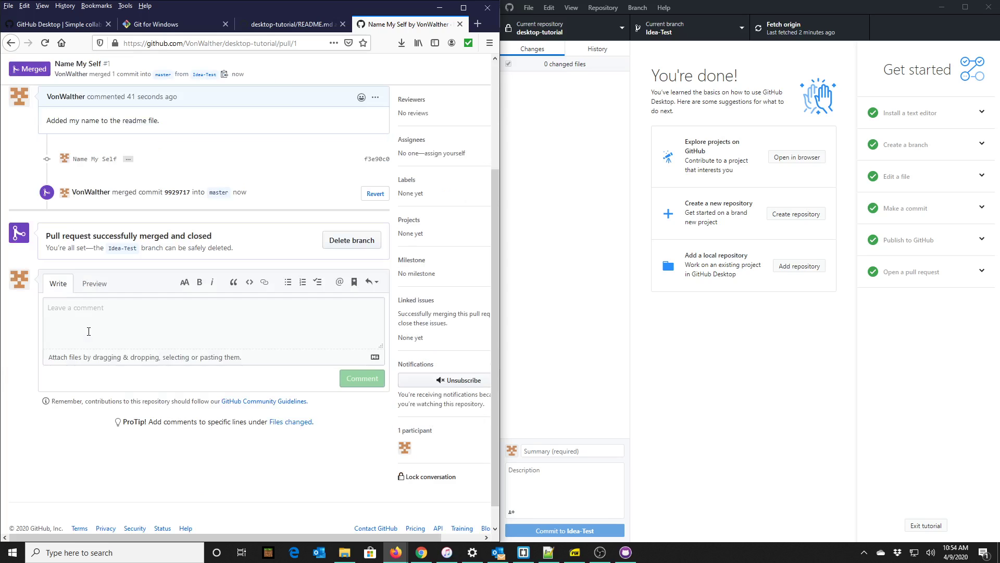
scroll(115, 298, up, 3)
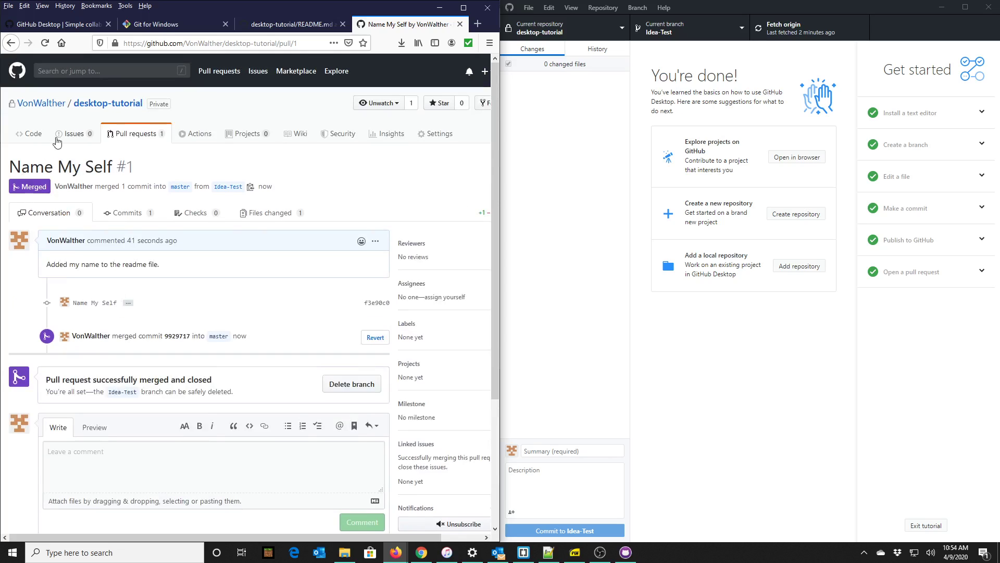
click(98, 107)
click(798, 344)
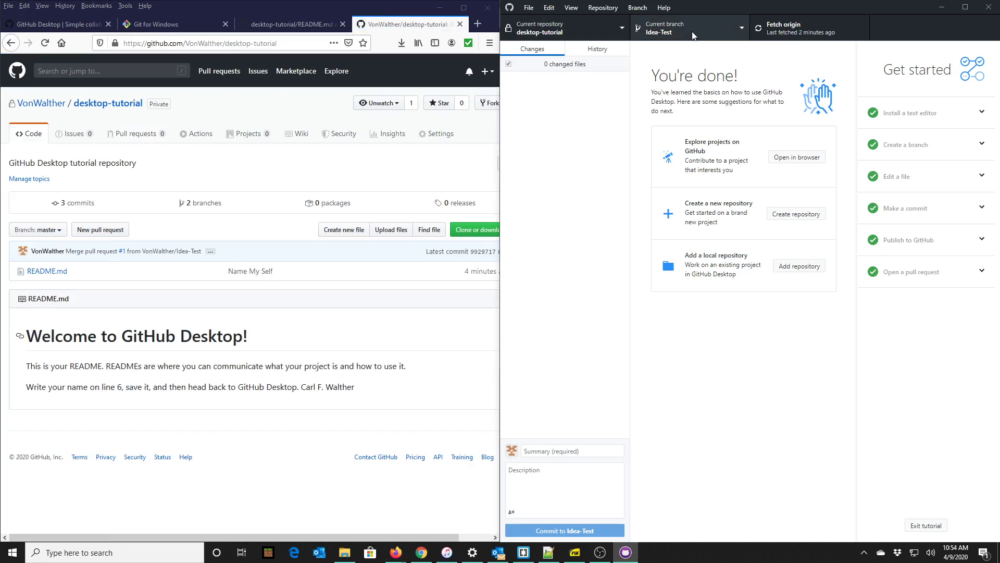
click(739, 27)
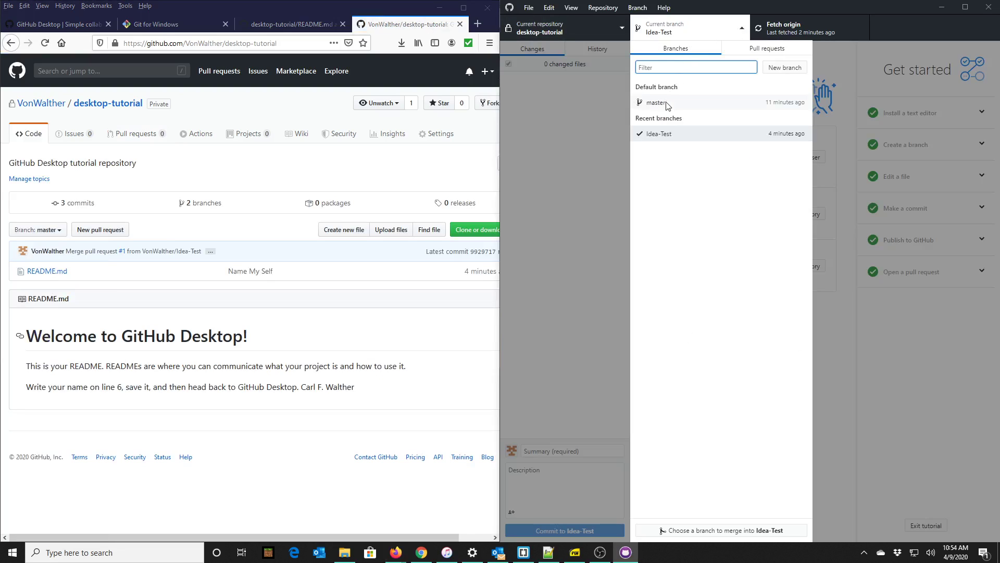
click(668, 104)
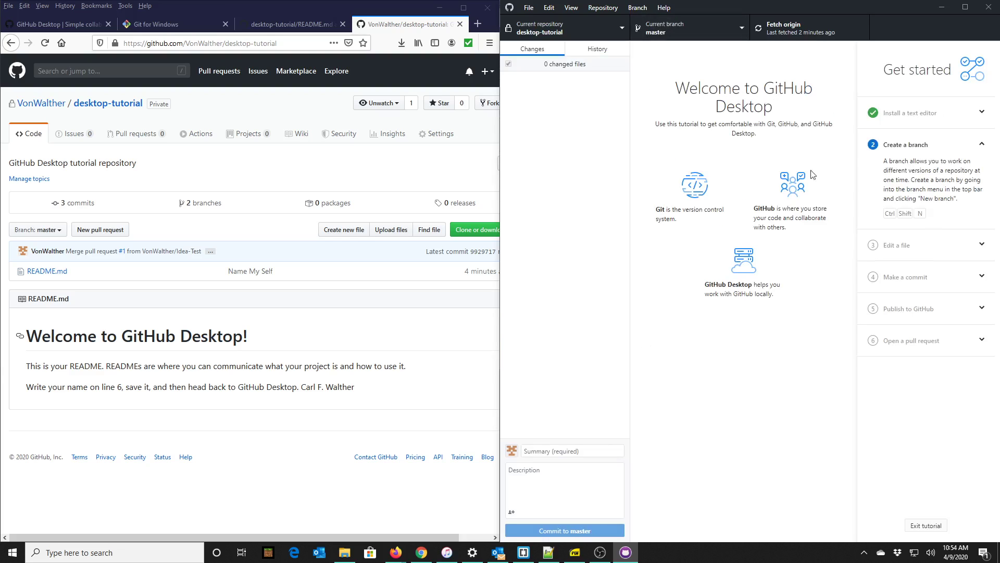
click(738, 33)
click(676, 136)
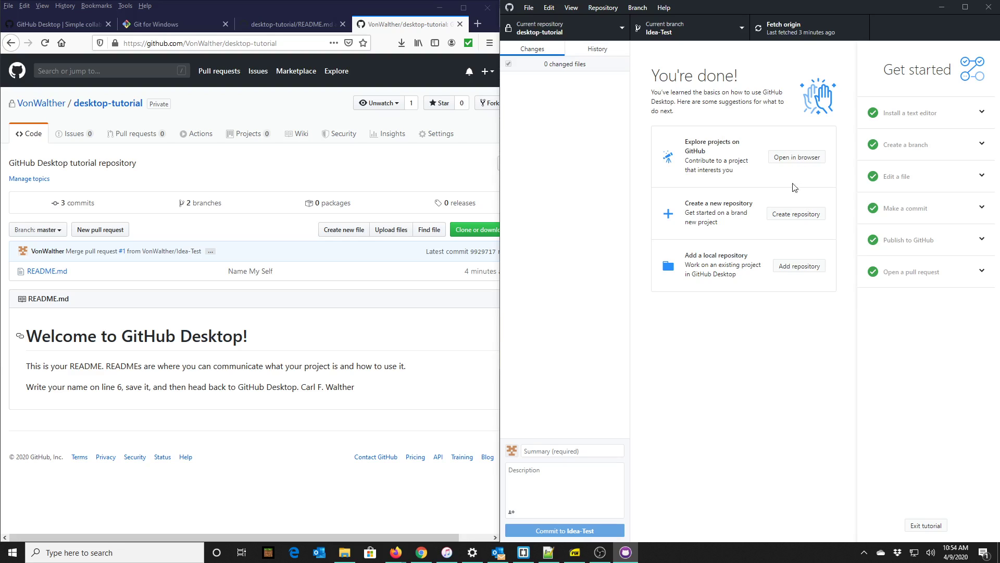
click(59, 268)
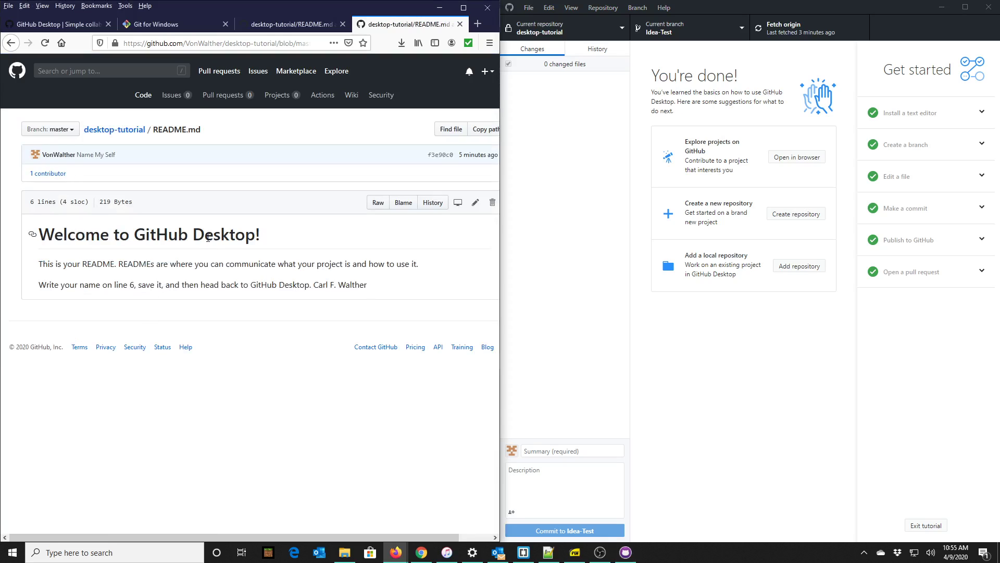
click(128, 129)
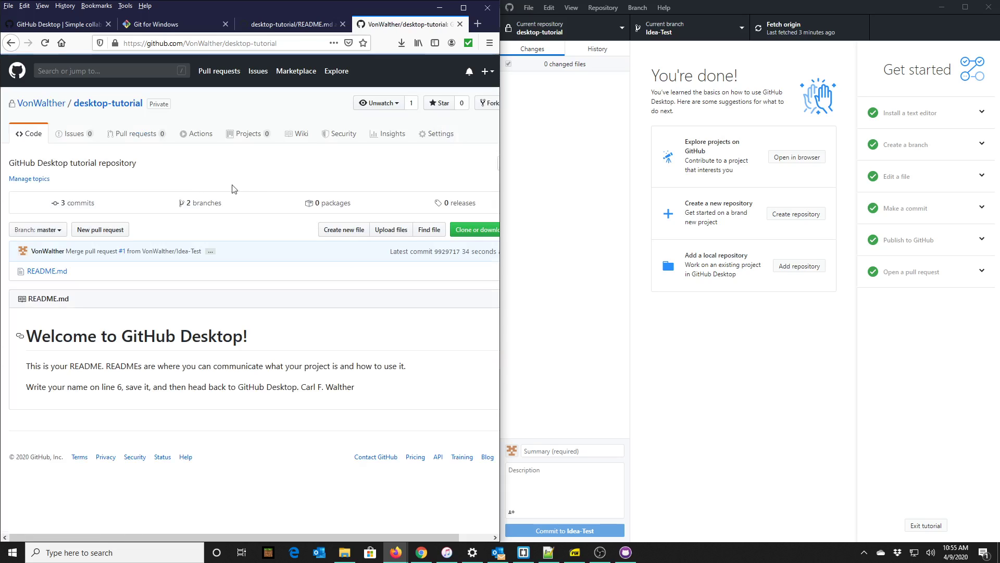
click(389, 134)
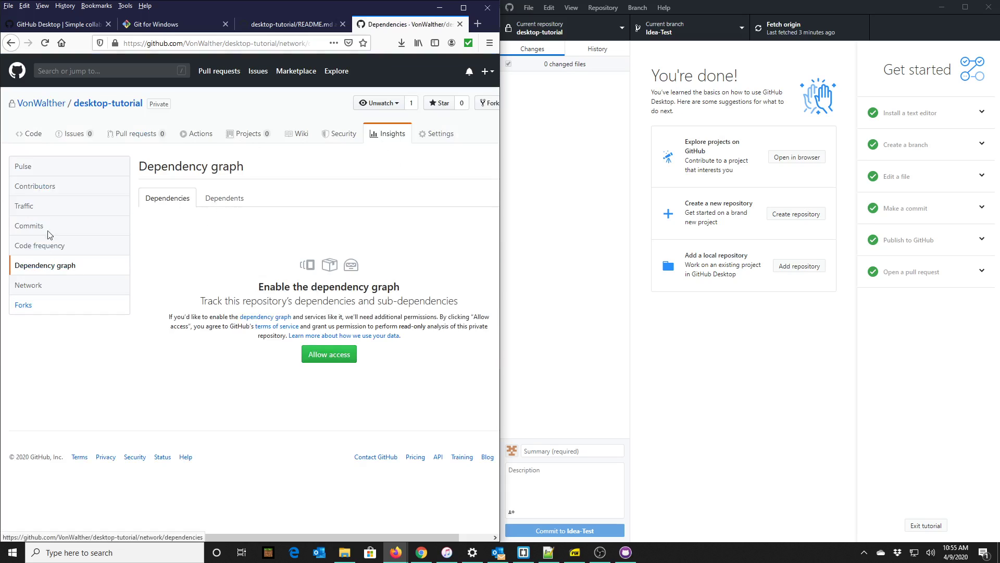
click(334, 354)
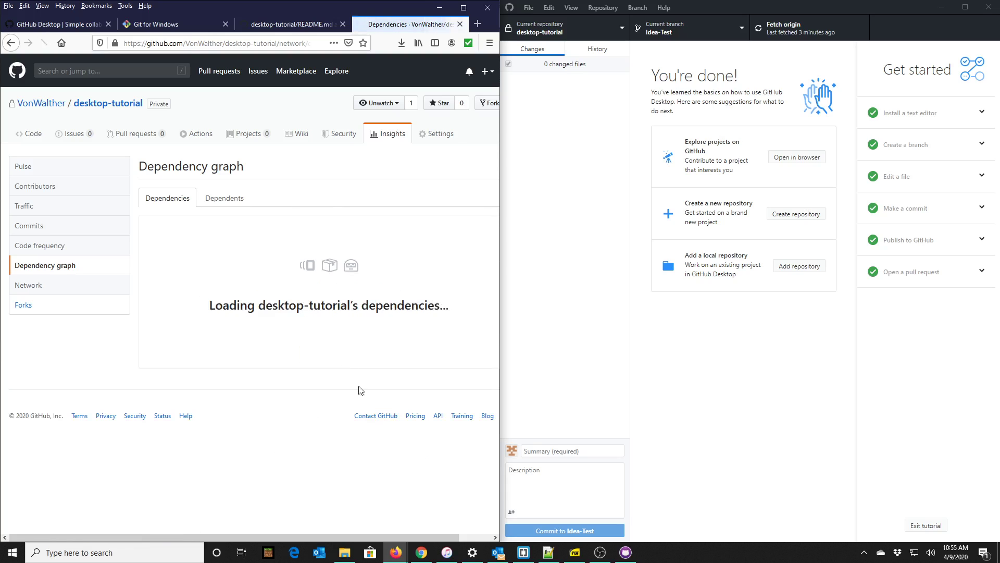
click(227, 206)
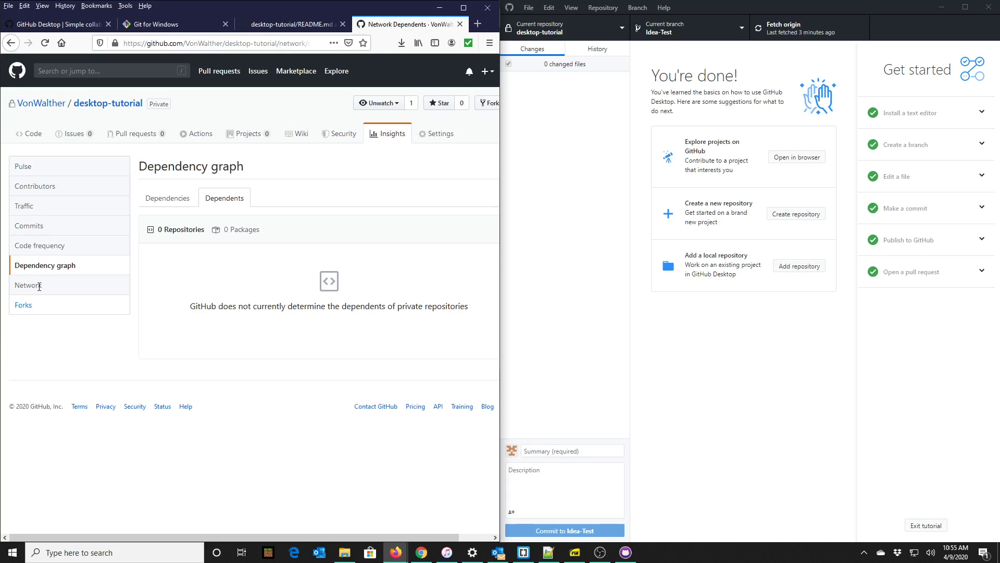
click(167, 199)
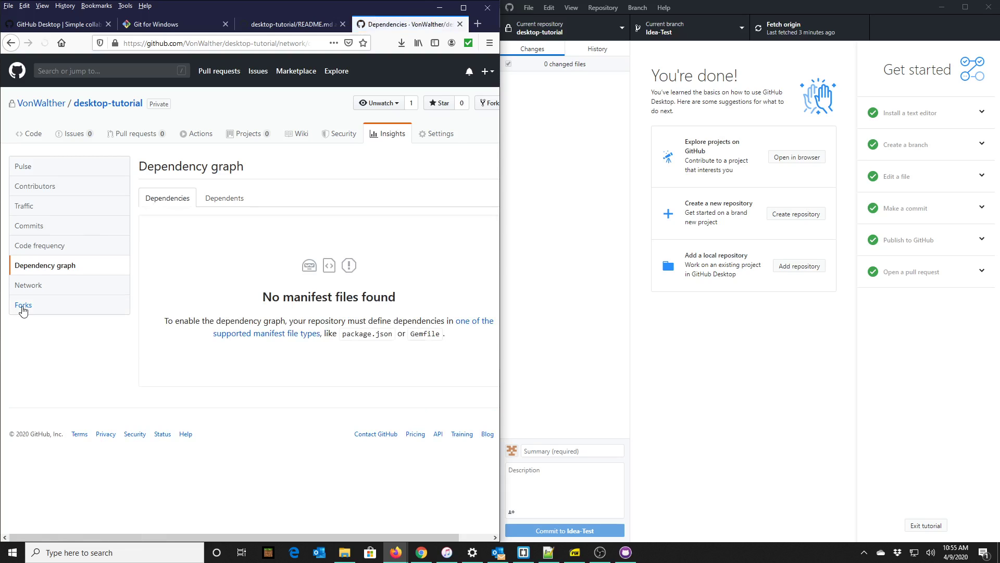
click(23, 309)
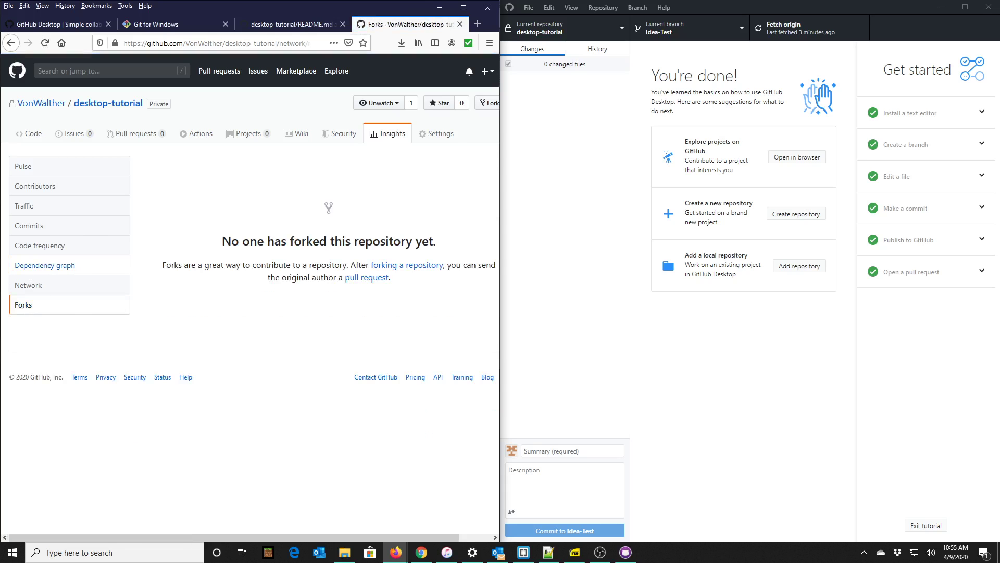
click(44, 265)
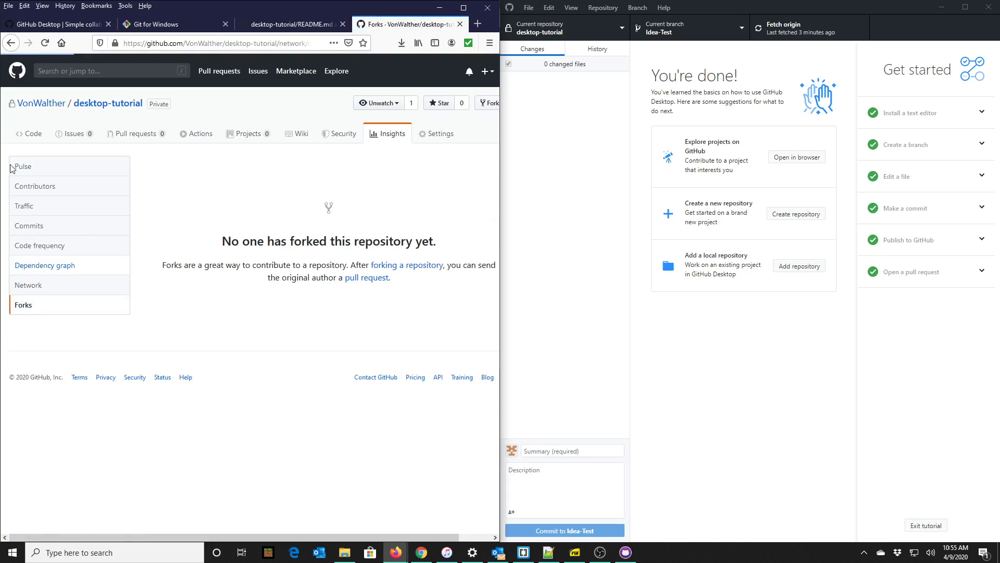
click(32, 136)
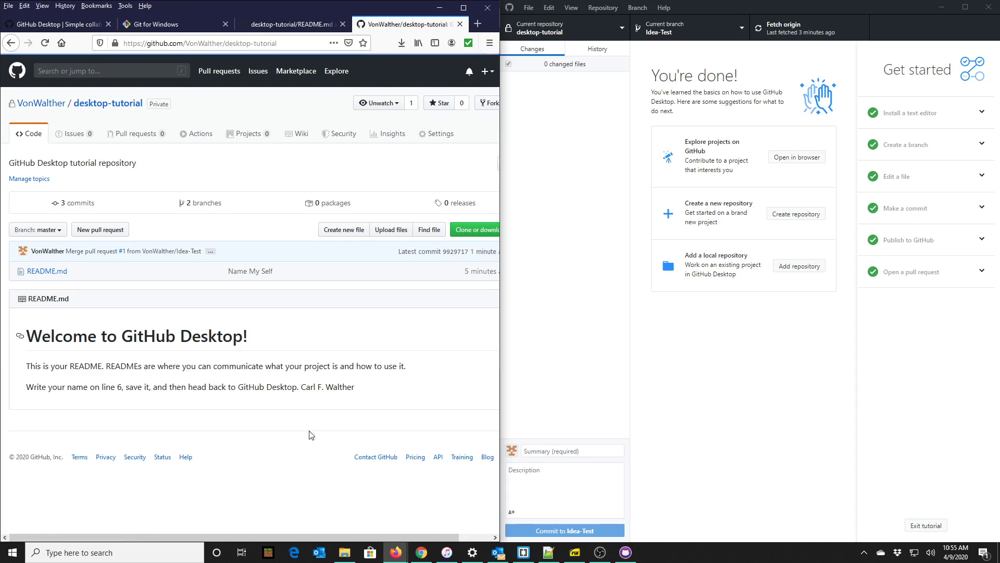